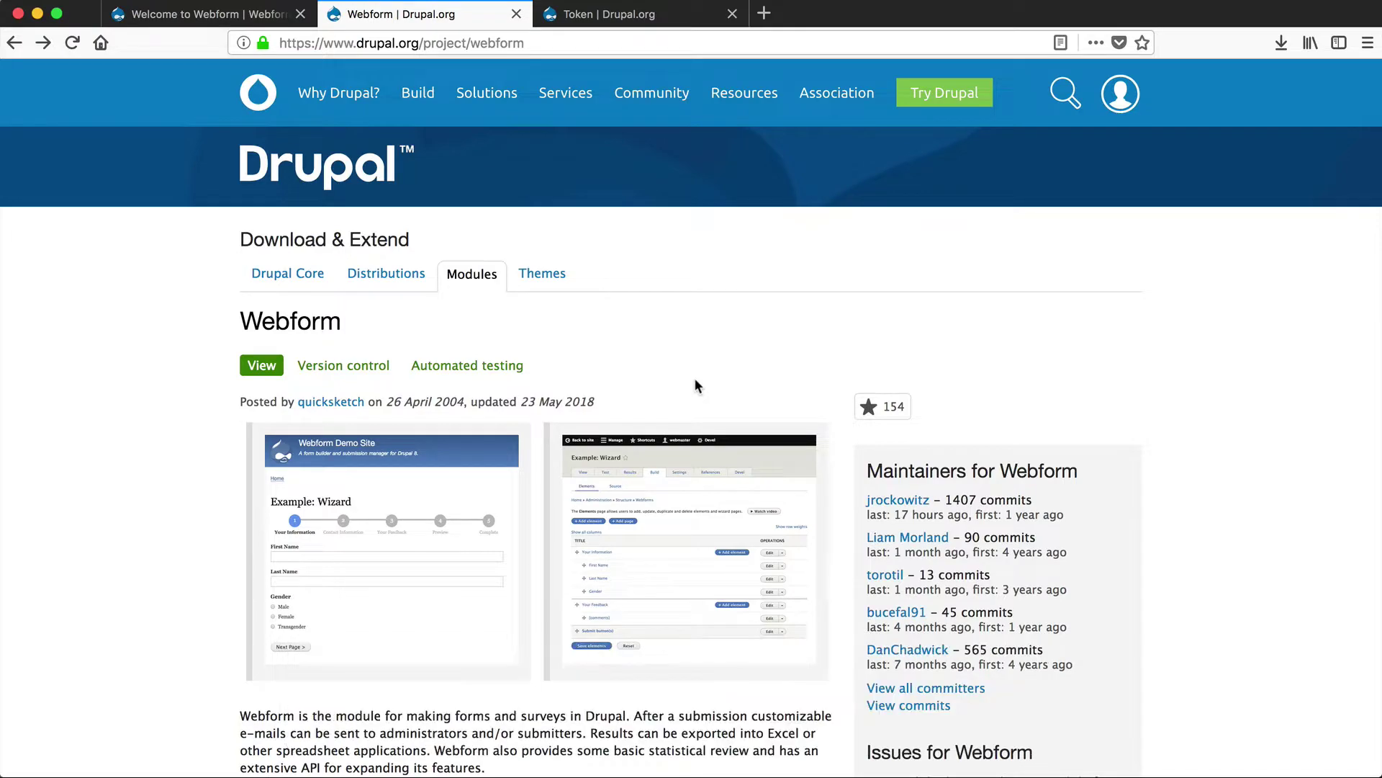
Step: Review the Webform project's releases: 8.x-5.0-rc15, 7.x-4.17 and 7.x-3.27
{"action": "scroll", "coordinate": [695, 380], "scroll_direction": "down", "scroll_amount": 20}
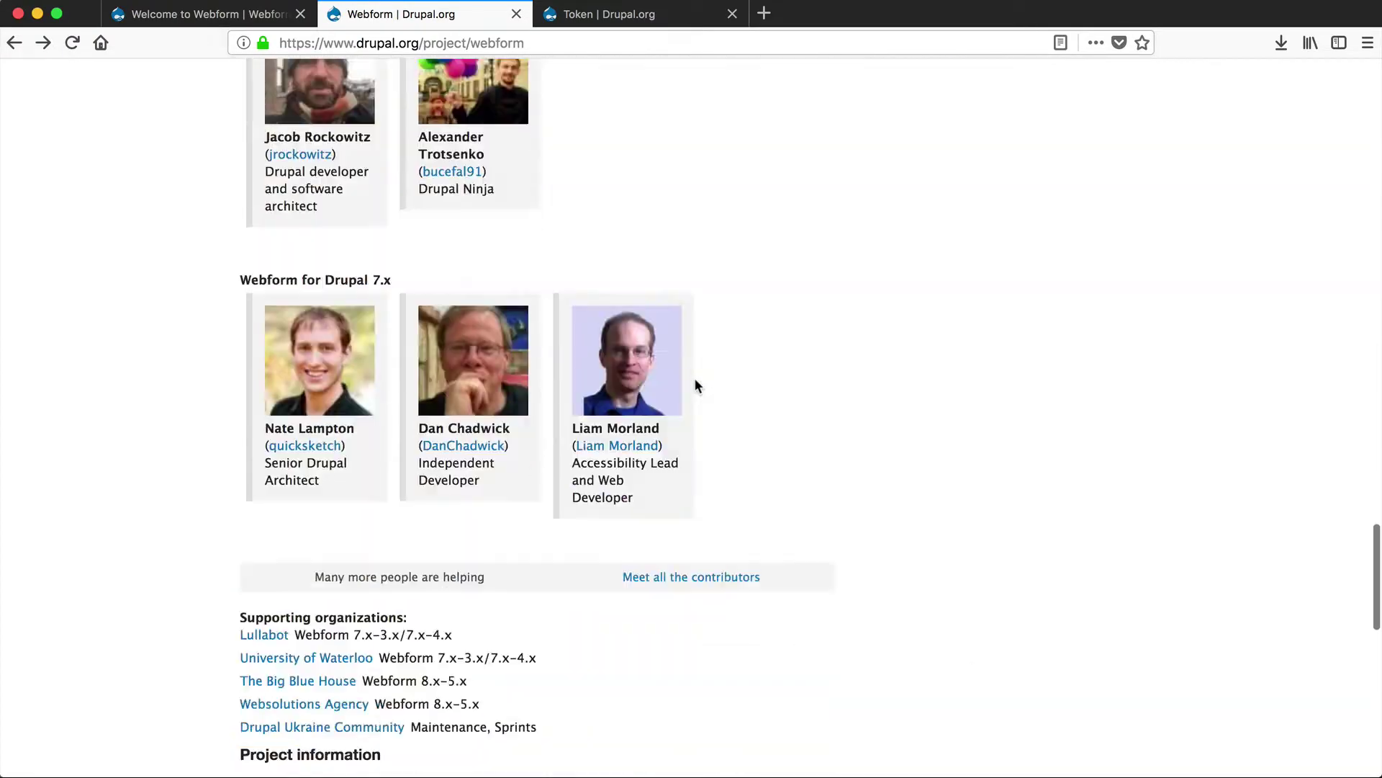
{"action": "scroll", "coordinate": [694, 377], "scroll_direction": "up", "scroll_amount": 2}
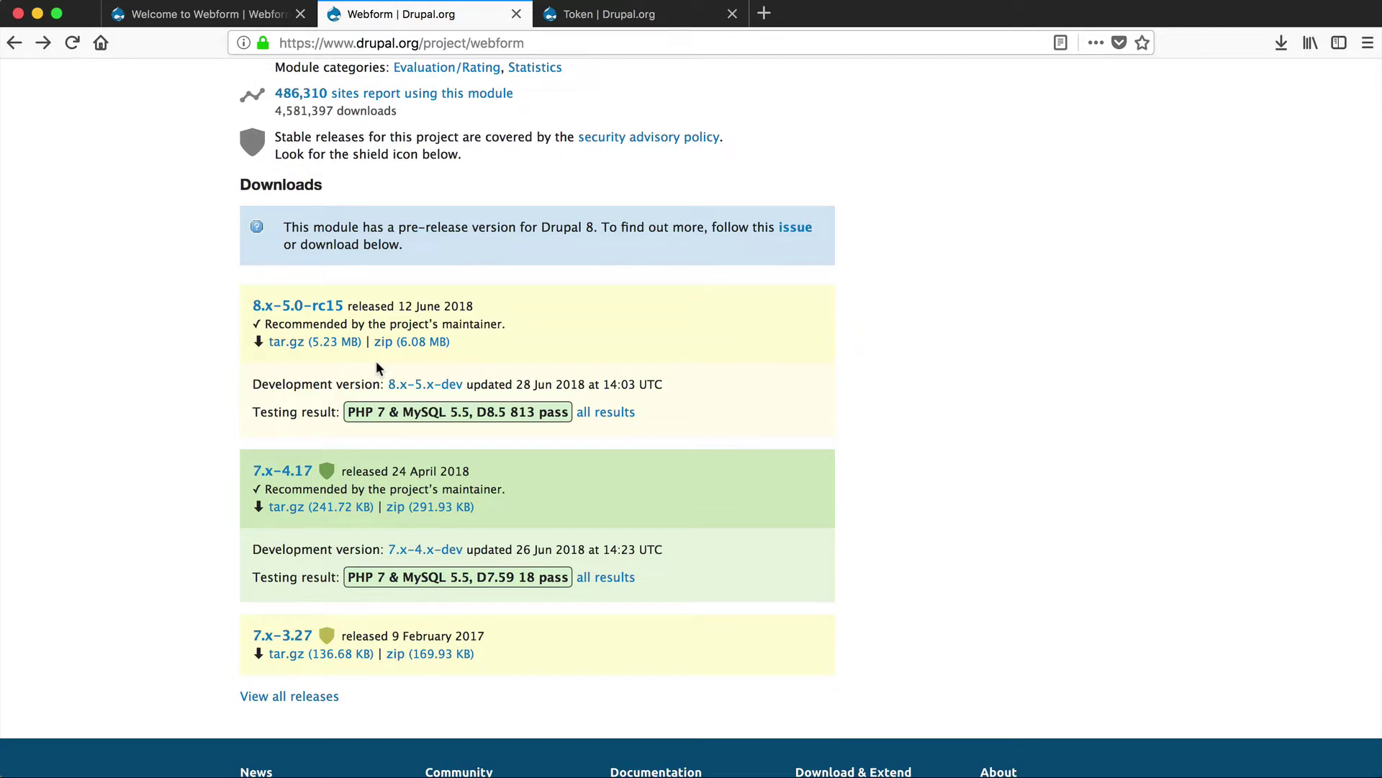
Step: Review the Token project's Downloads section, with releases 8.x-1.3 and 7.x-1.7
{"action": "left_click", "coordinate": [621, 14]}
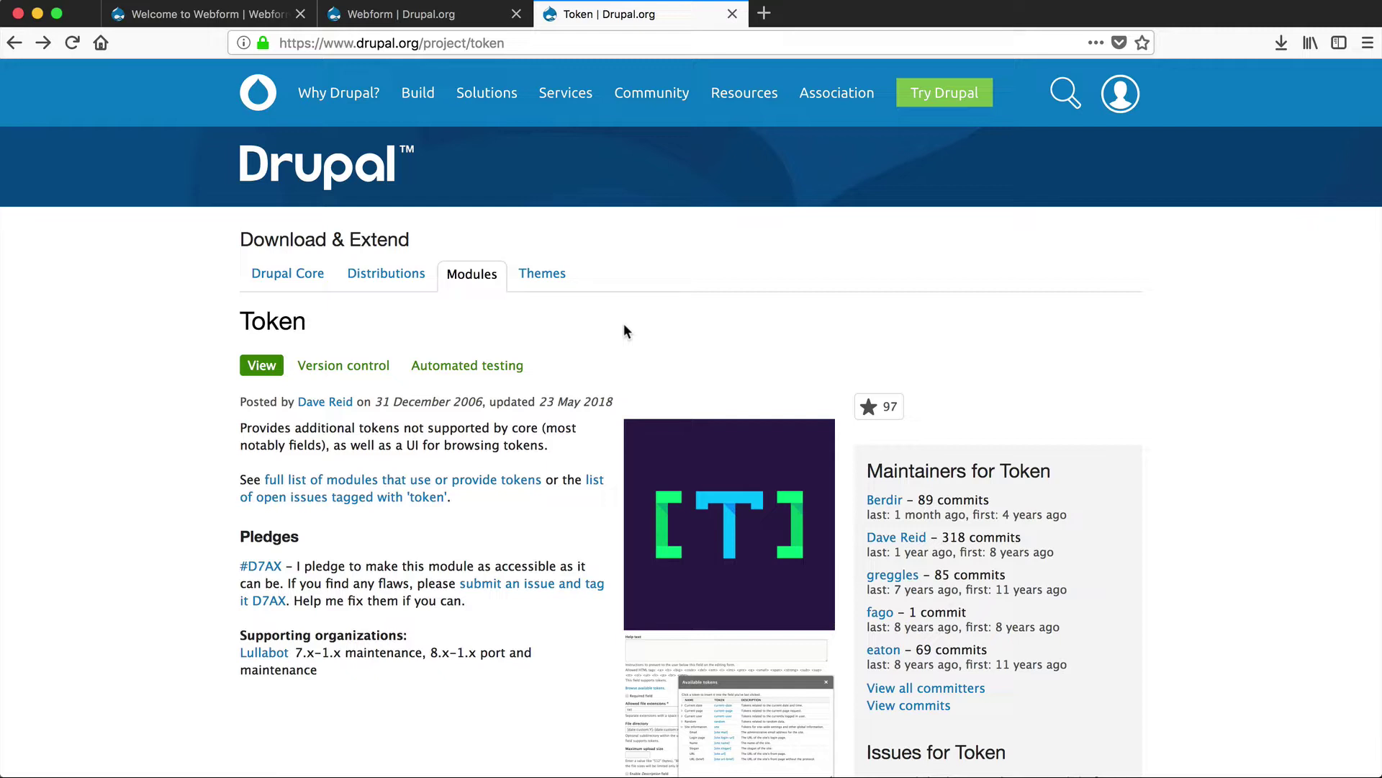
{"action": "scroll", "coordinate": [604, 367], "scroll_direction": "down", "scroll_amount": 1}
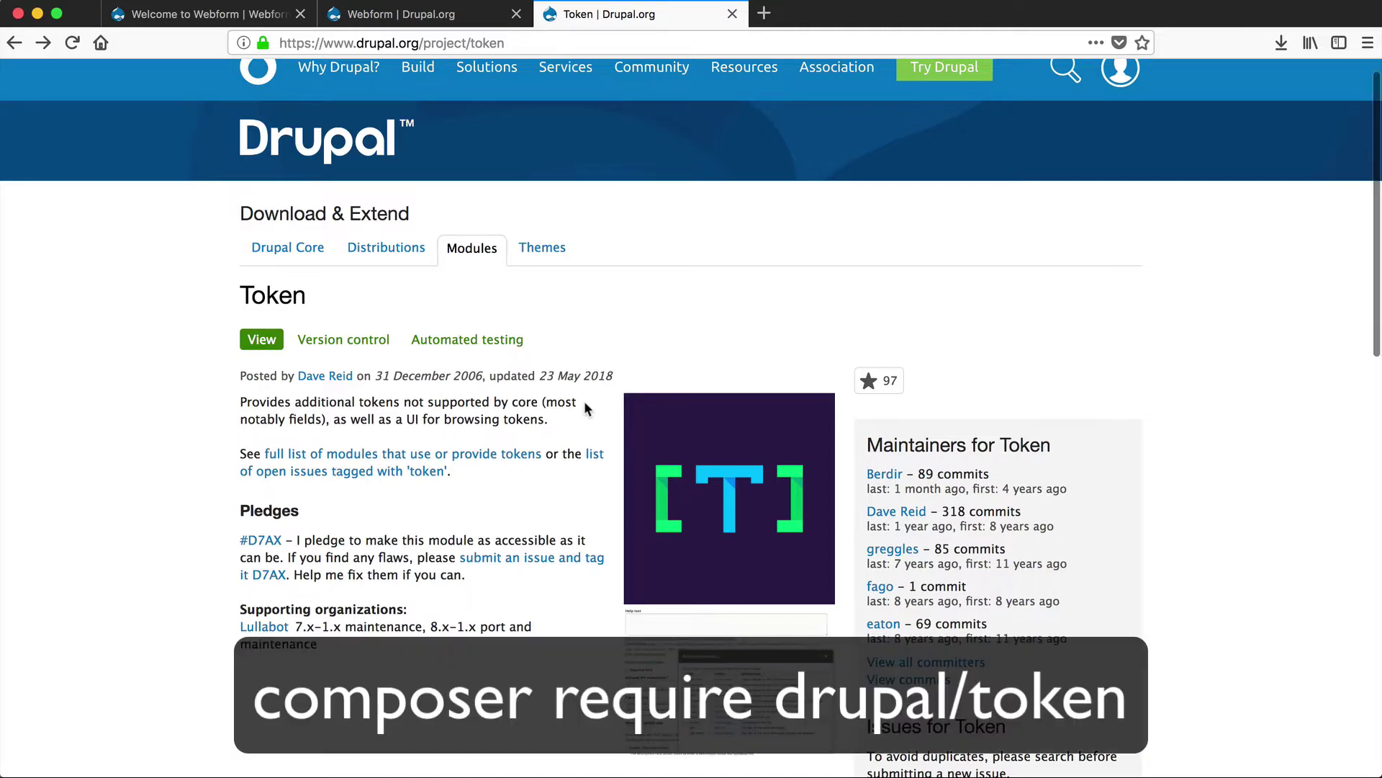
{"action": "scroll", "coordinate": [584, 408], "scroll_direction": "down", "scroll_amount": 10}
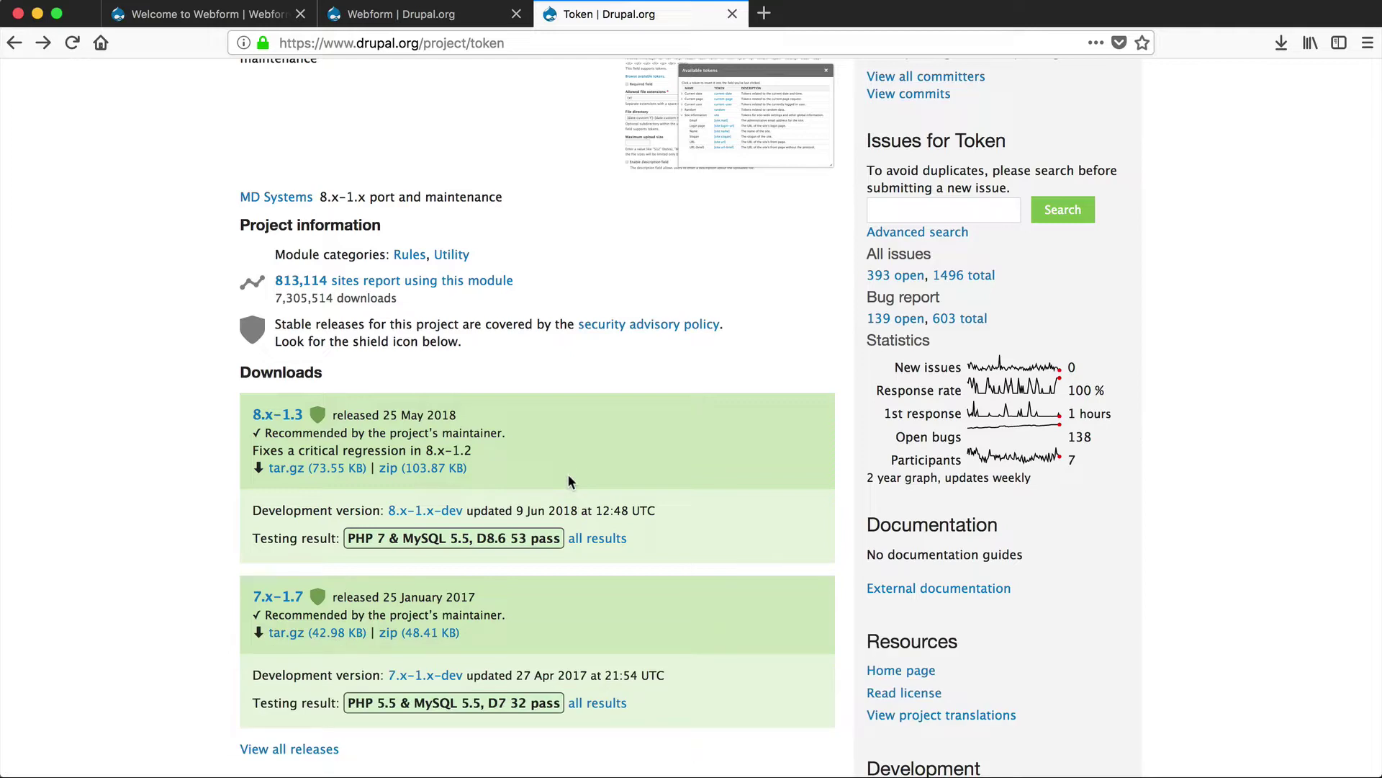
{"action": "key", "text": "super+Tab"}
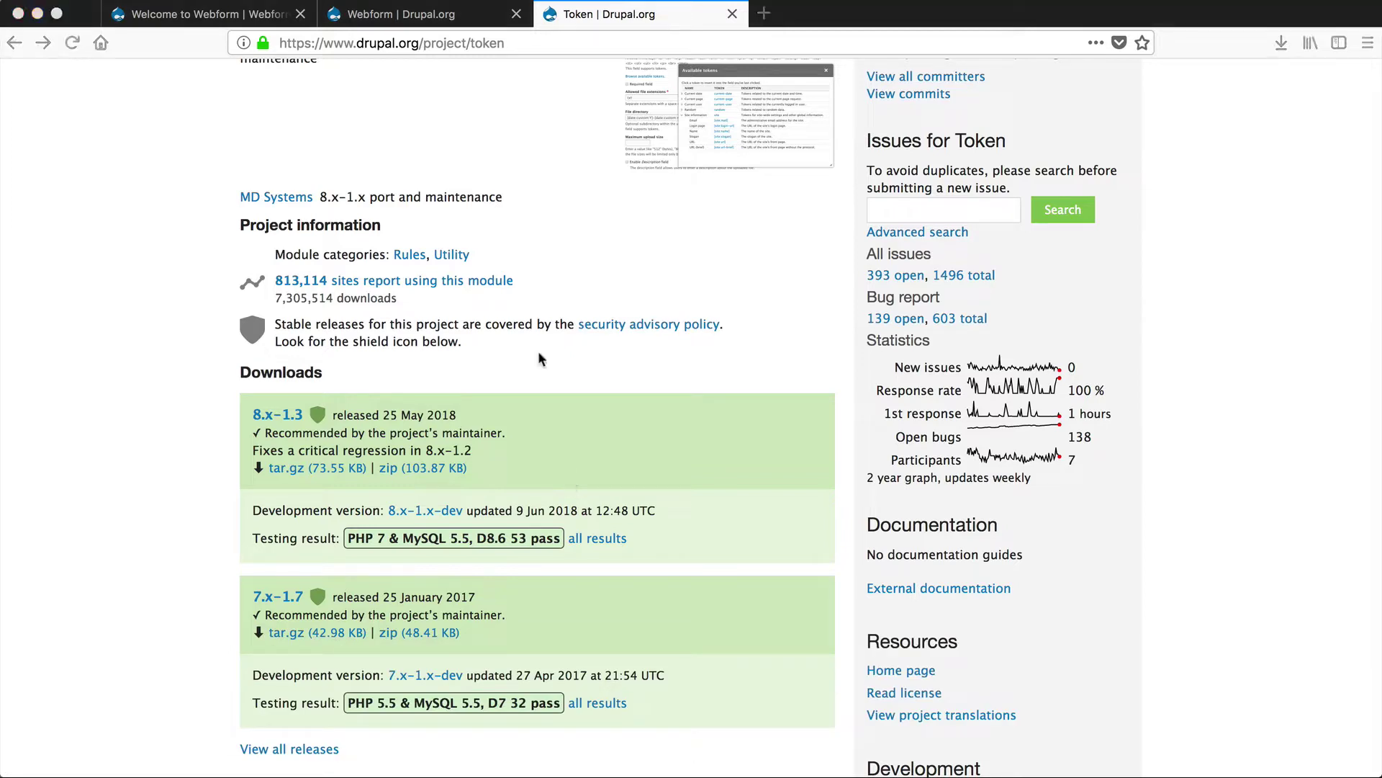
Step: On the local site's Extend page, filter by 'webform' and check Webform and Webform UI
{"action": "left_click", "coordinate": [191, 14]}
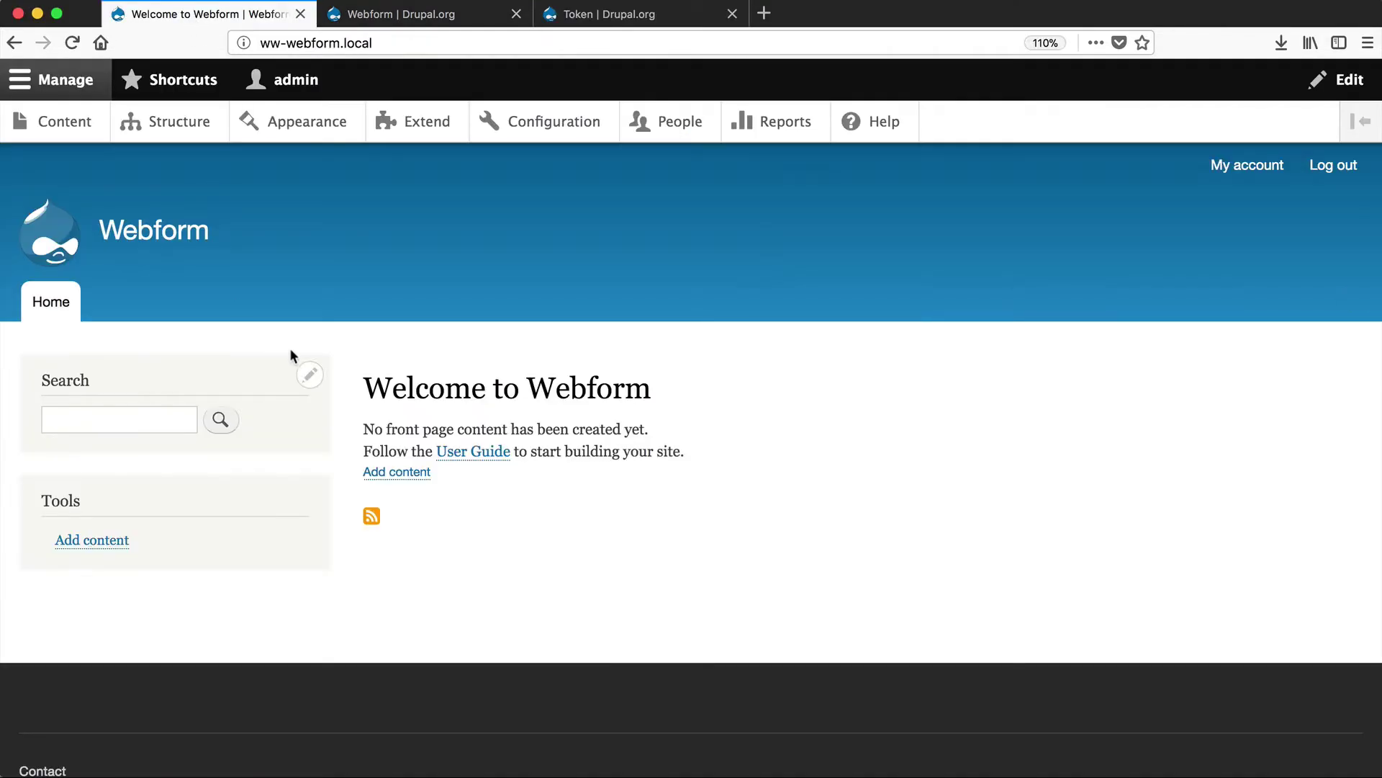
{"action": "left_click", "coordinate": [421, 128]}
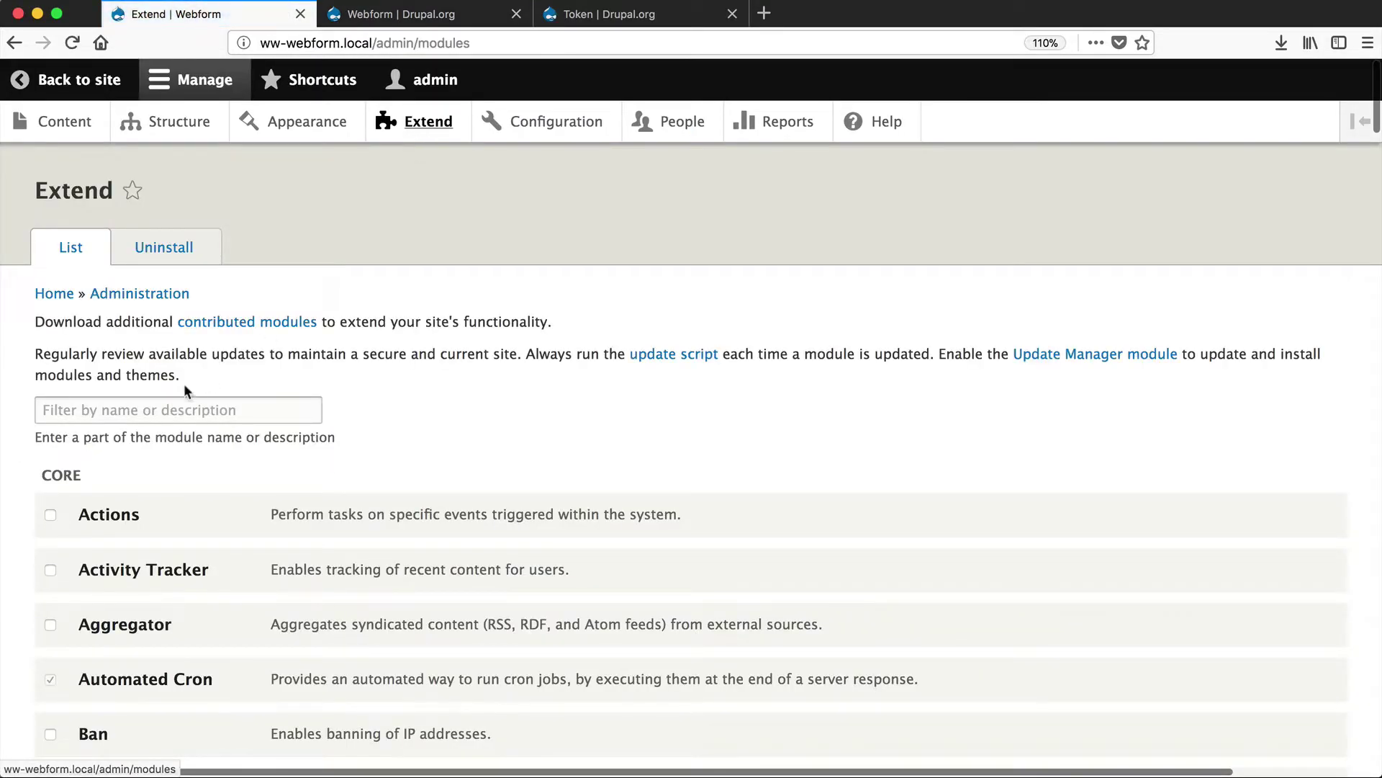
{"action": "left_click", "coordinate": [144, 409]}
{"action": "type", "text": "webform"}
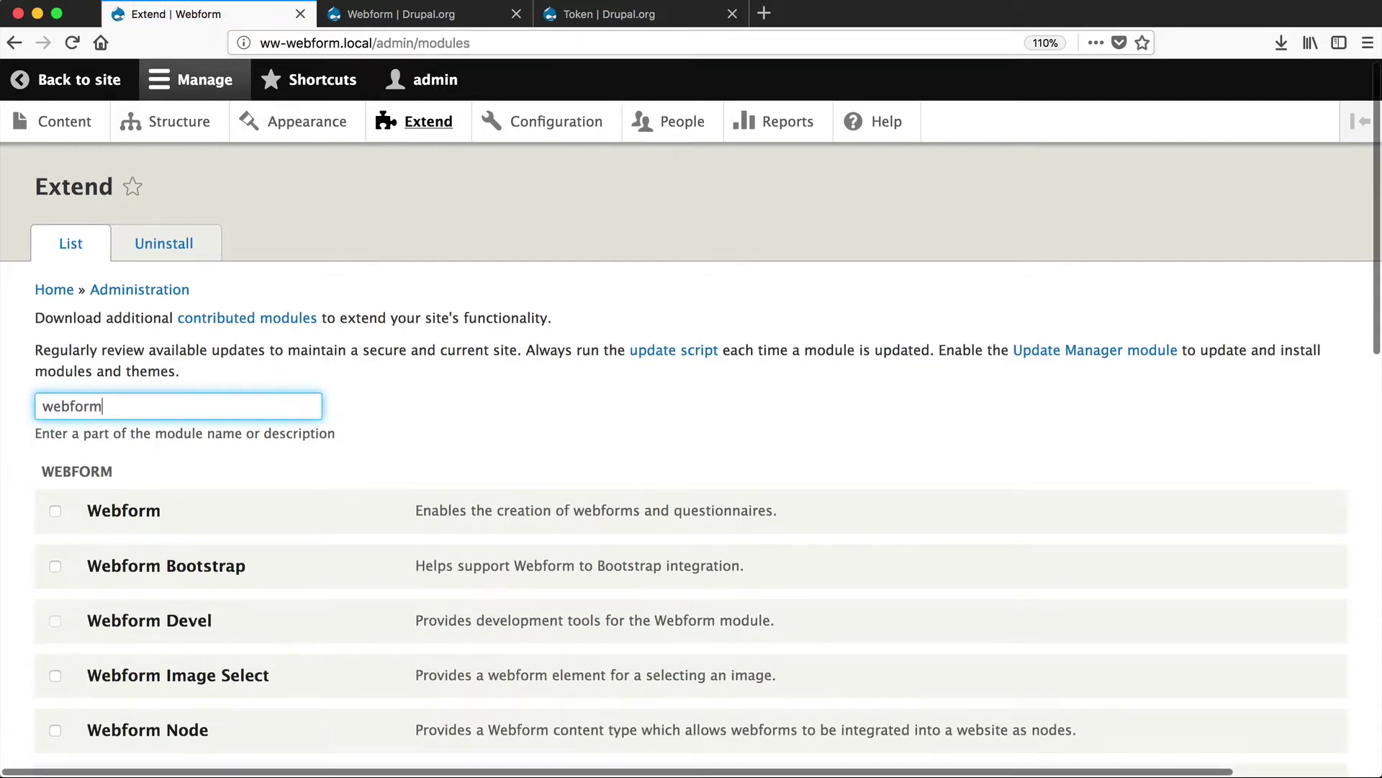
{"action": "scroll", "coordinate": [327, 419], "scroll_direction": "down", "scroll_amount": 3}
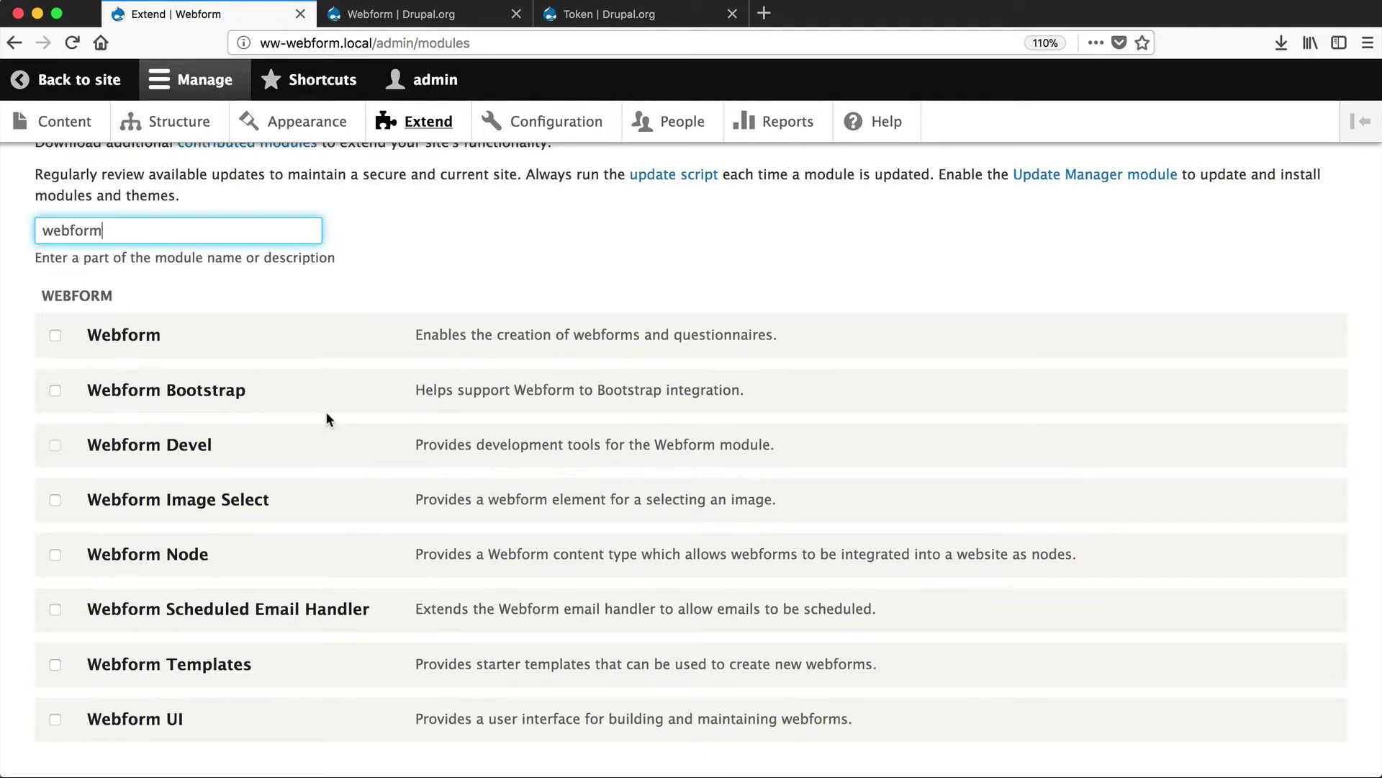
{"action": "left_click", "coordinate": [133, 346]}
{"action": "scroll", "coordinate": [256, 503], "scroll_direction": "down", "scroll_amount": 1}
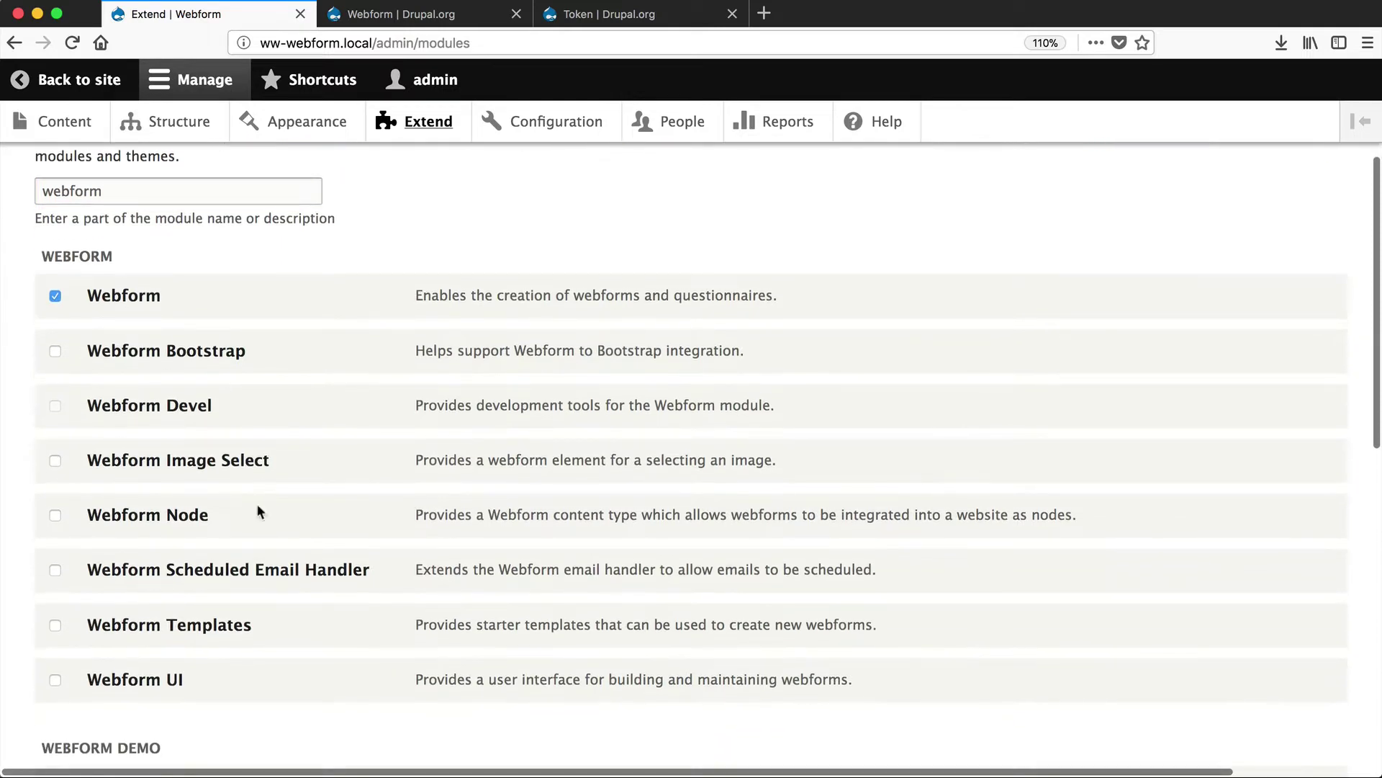
{"action": "left_click", "coordinate": [137, 680]}
{"action": "scroll", "coordinate": [342, 669], "scroll_direction": "down", "scroll_amount": 5}
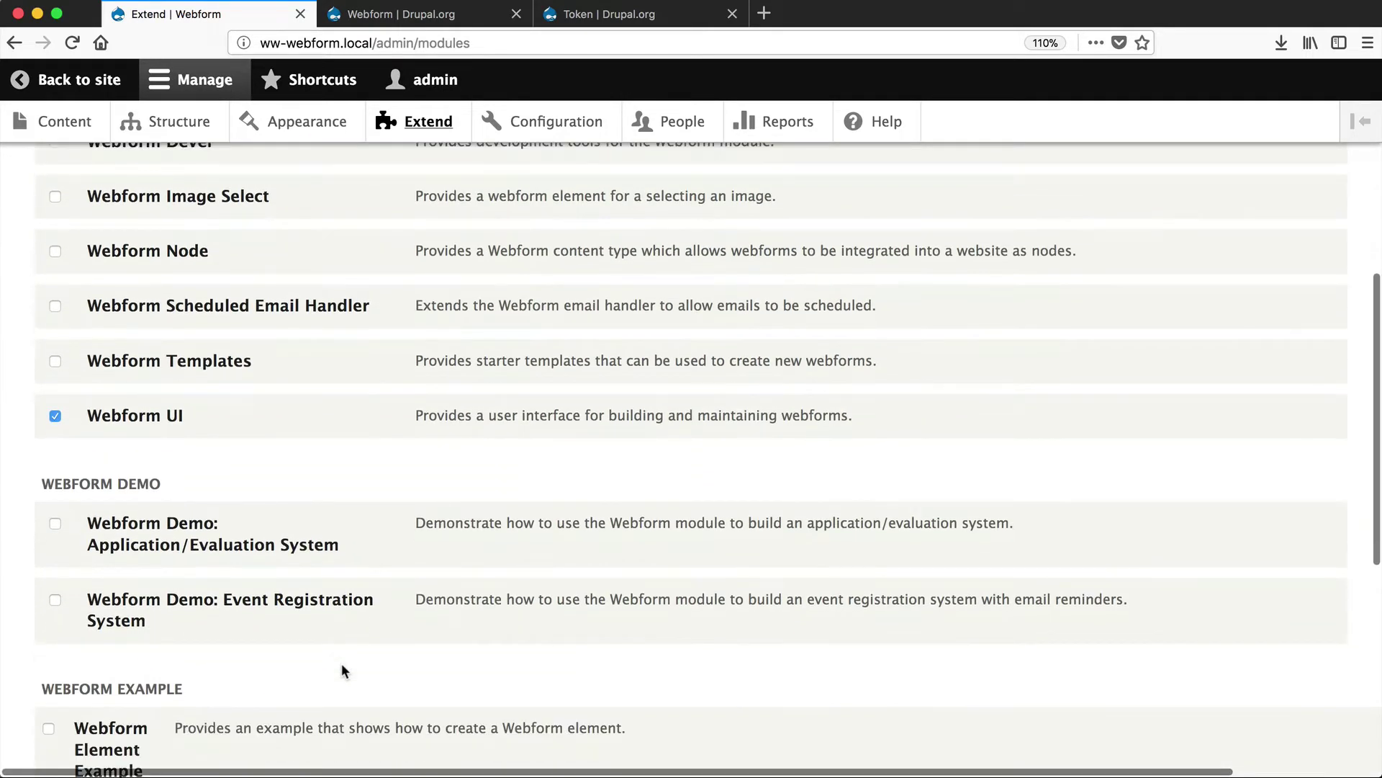
{"action": "scroll", "coordinate": [341, 669], "scroll_direction": "down", "scroll_amount": 5}
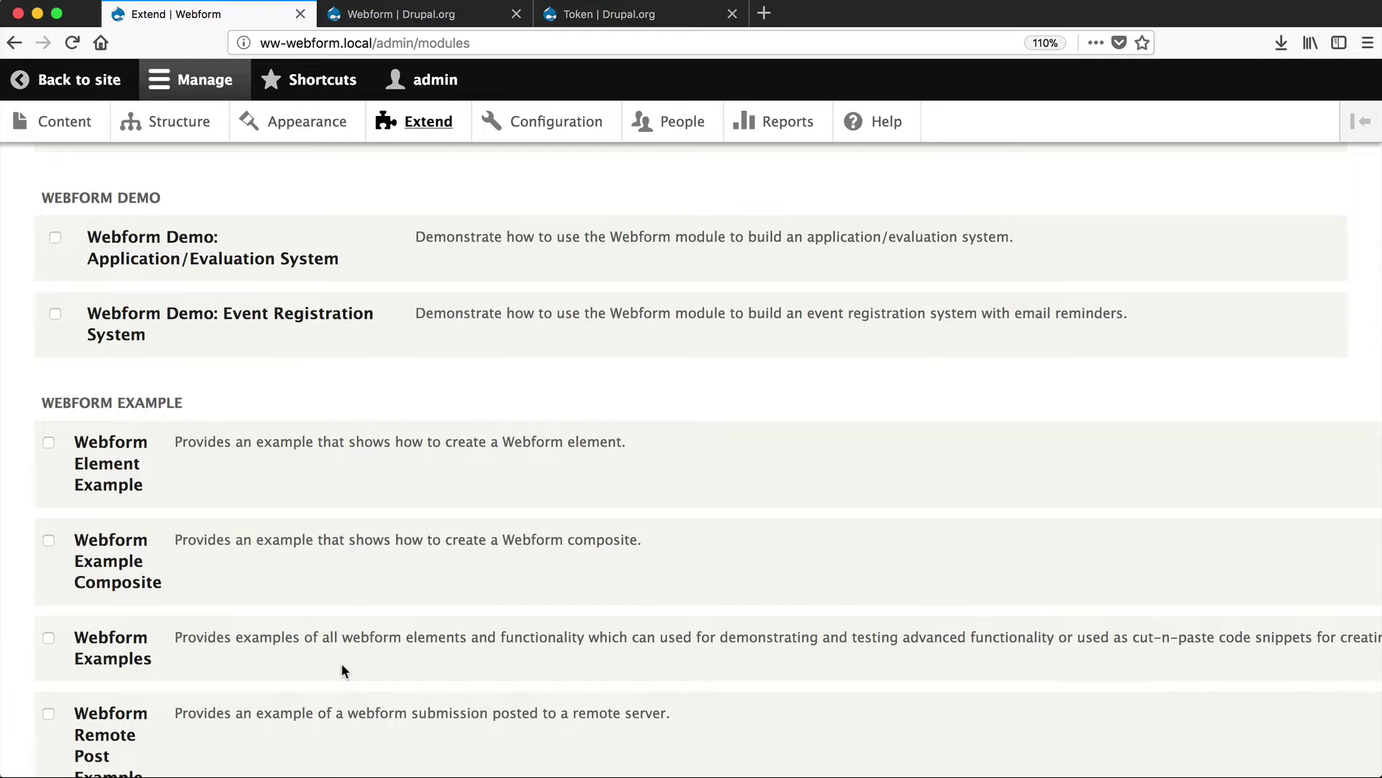
{"action": "scroll", "coordinate": [341, 663], "scroll_direction": "up", "scroll_amount": 10}
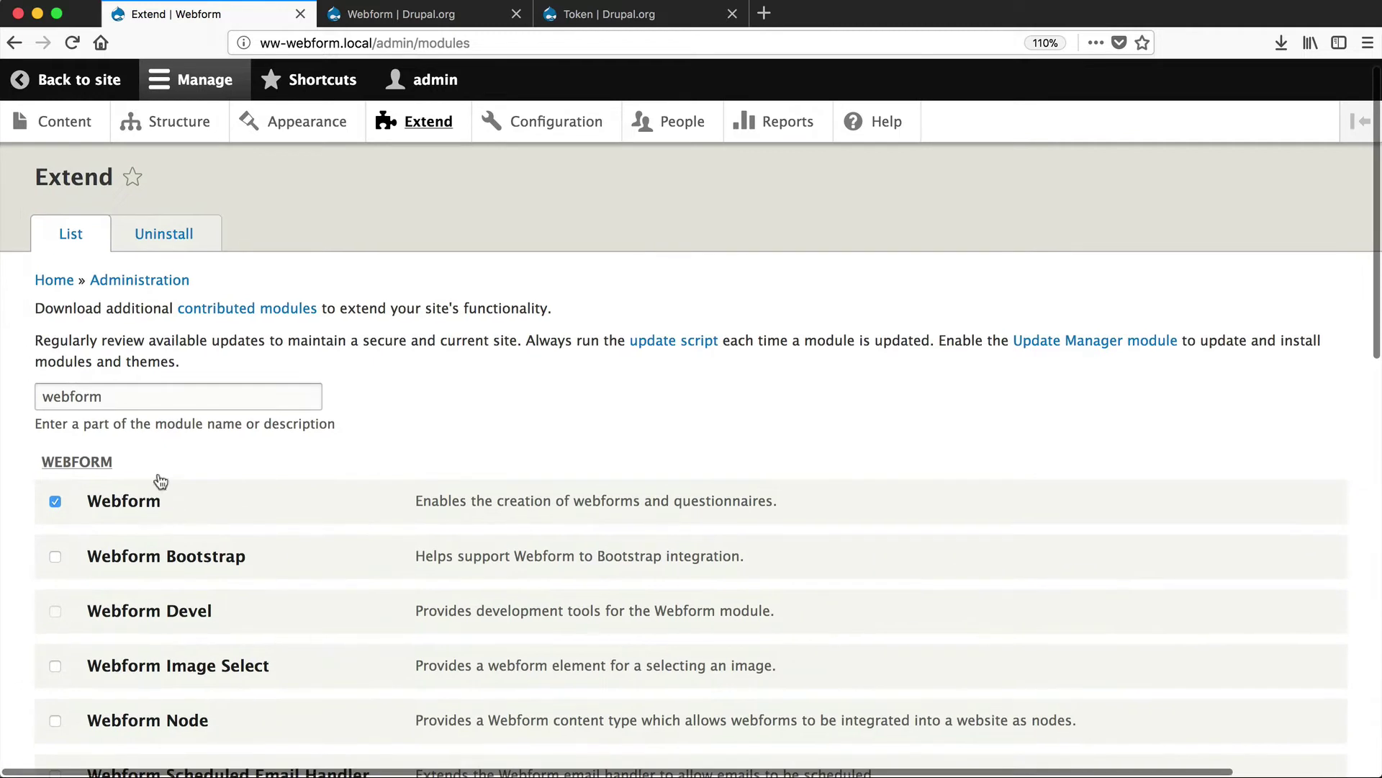
Step: Filter modules by 'token', check Token, and install it with Webform and Webform UI
{"action": "double_click", "coordinate": [144, 397]}
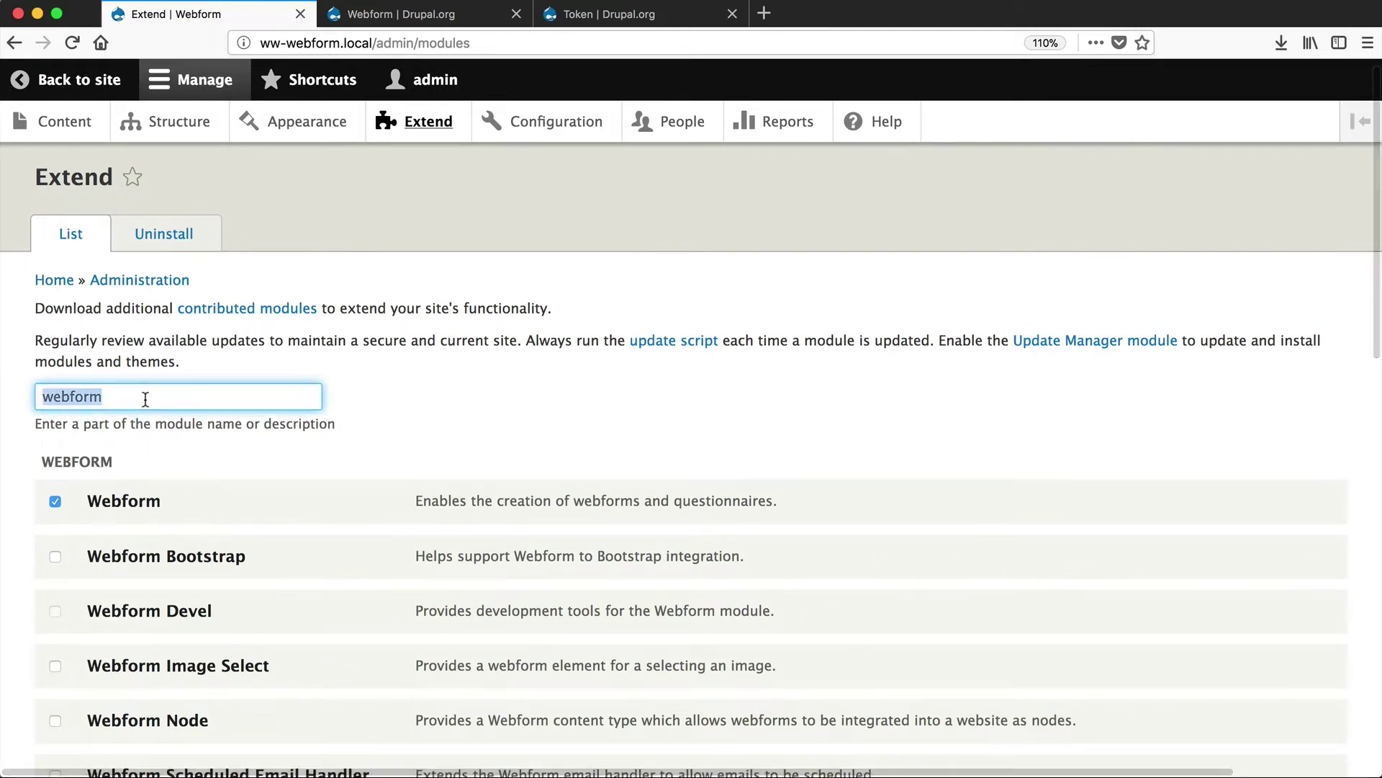
{"action": "type", "text": "token"}
{"action": "left_click", "coordinate": [114, 513]}
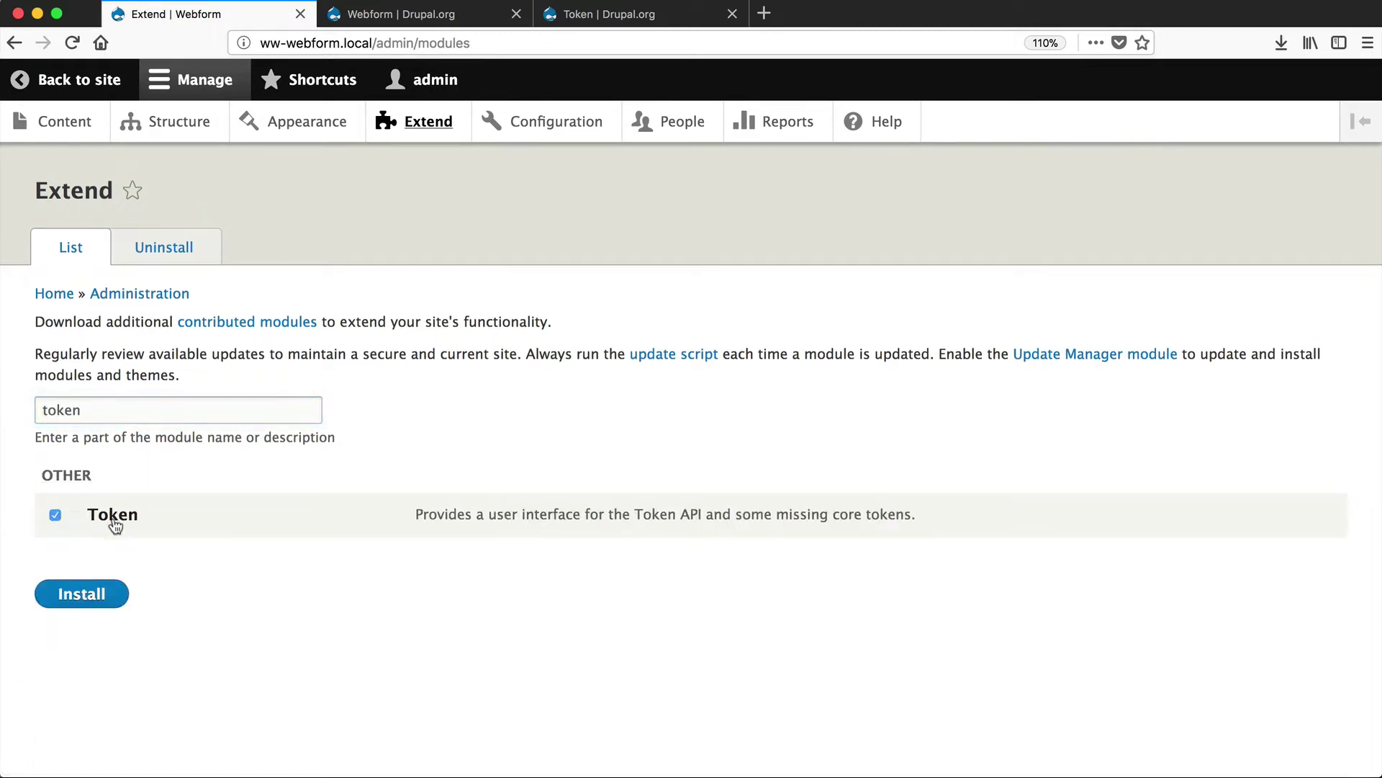
{"action": "left_click", "coordinate": [99, 596]}
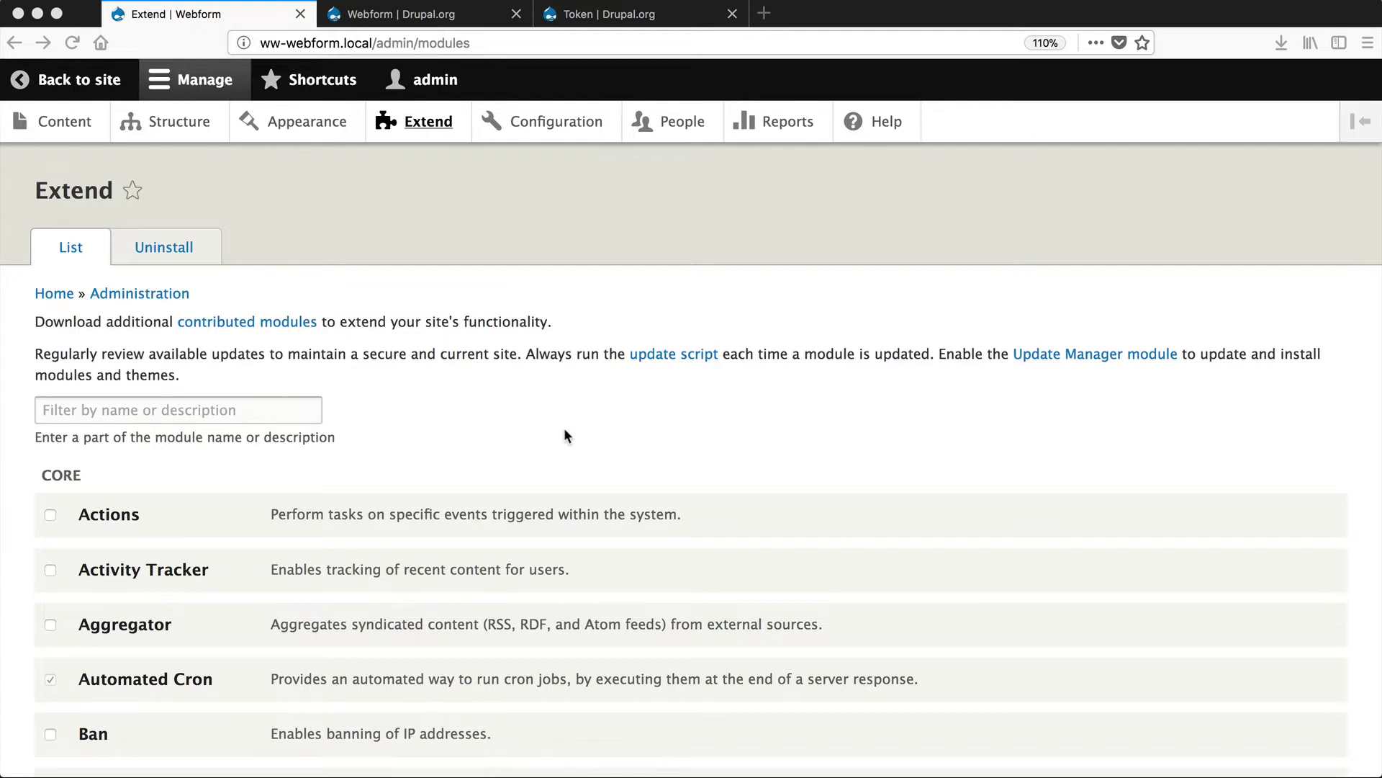
Step: Go from Structure to Webforms' Configuration page, showing base path 'form' and status Open
{"action": "left_click", "coordinate": [172, 128]}
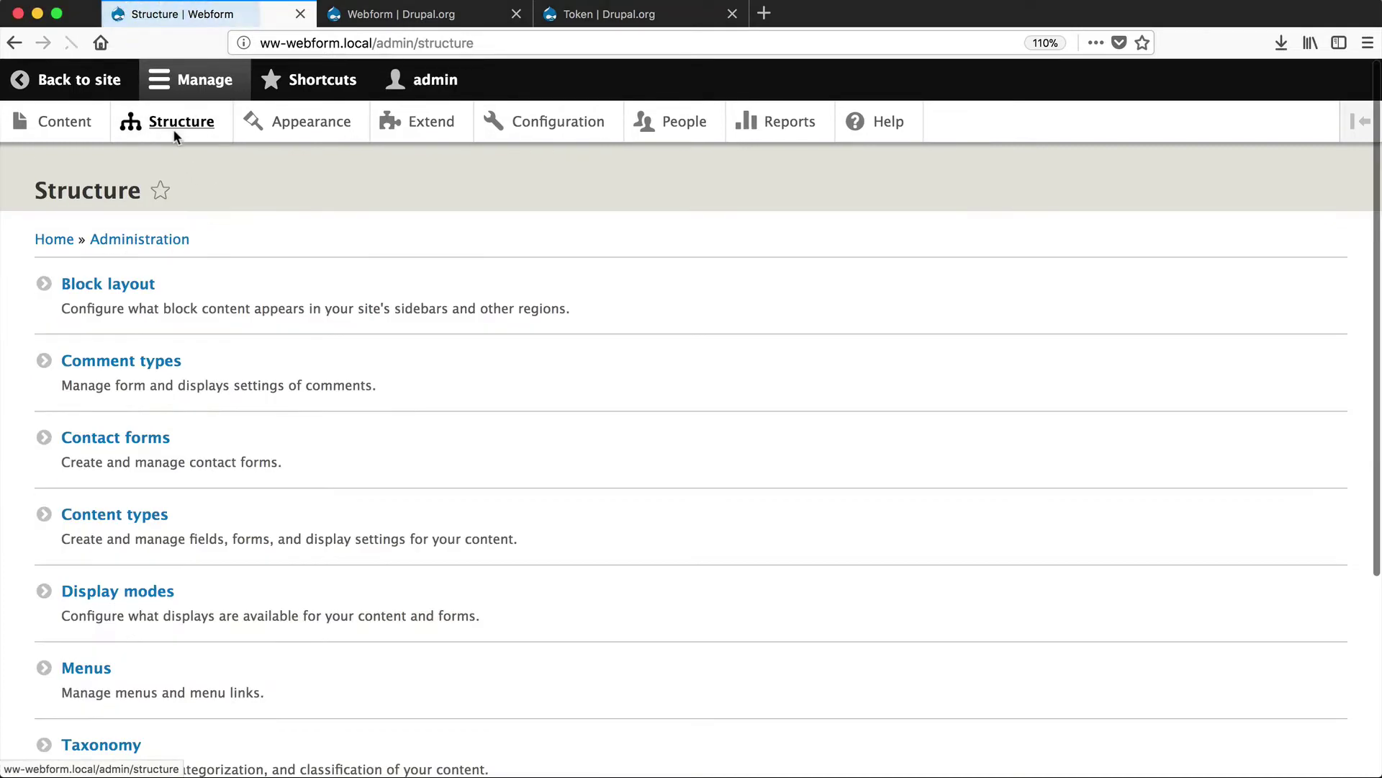
{"action": "scroll", "coordinate": [163, 490], "scroll_direction": "down", "scroll_amount": 3}
{"action": "left_click", "coordinate": [101, 639]}
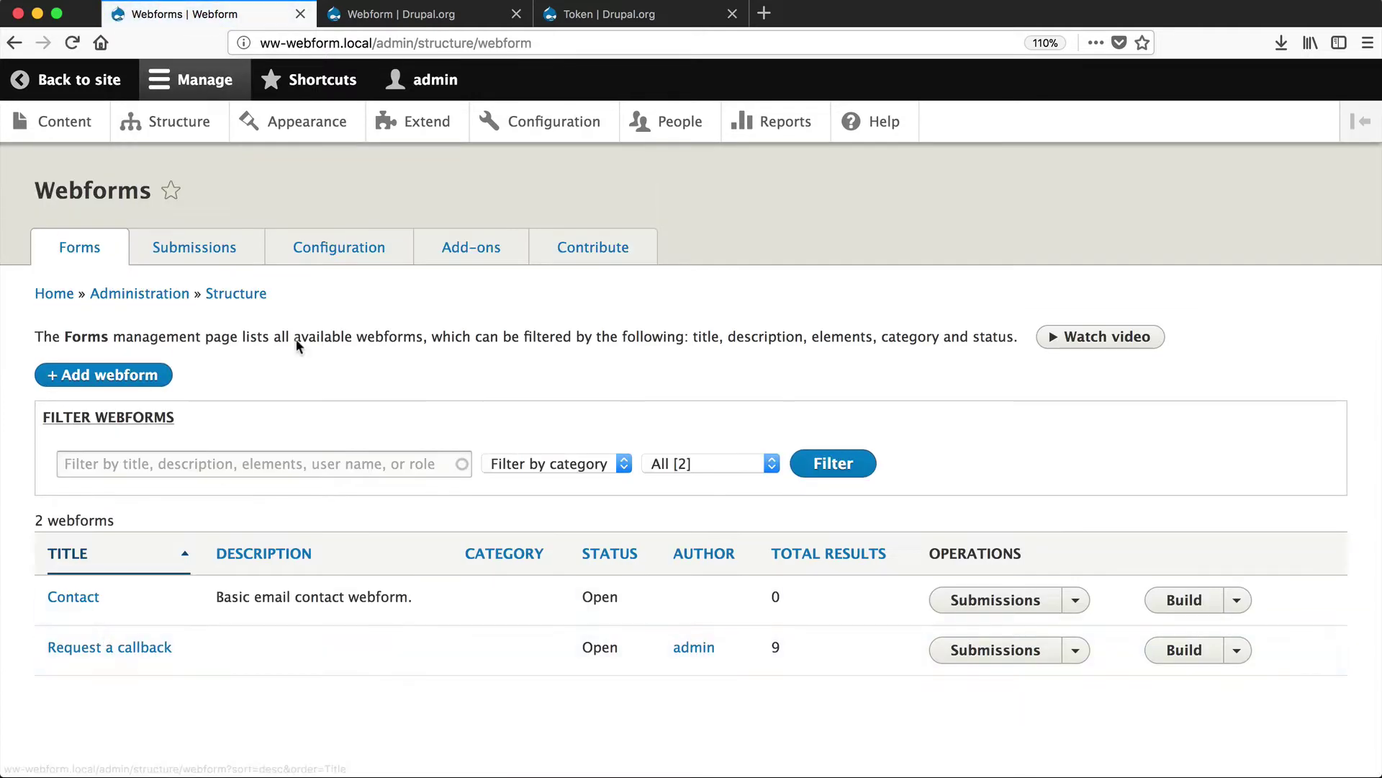
{"action": "left_click", "coordinate": [350, 258]}
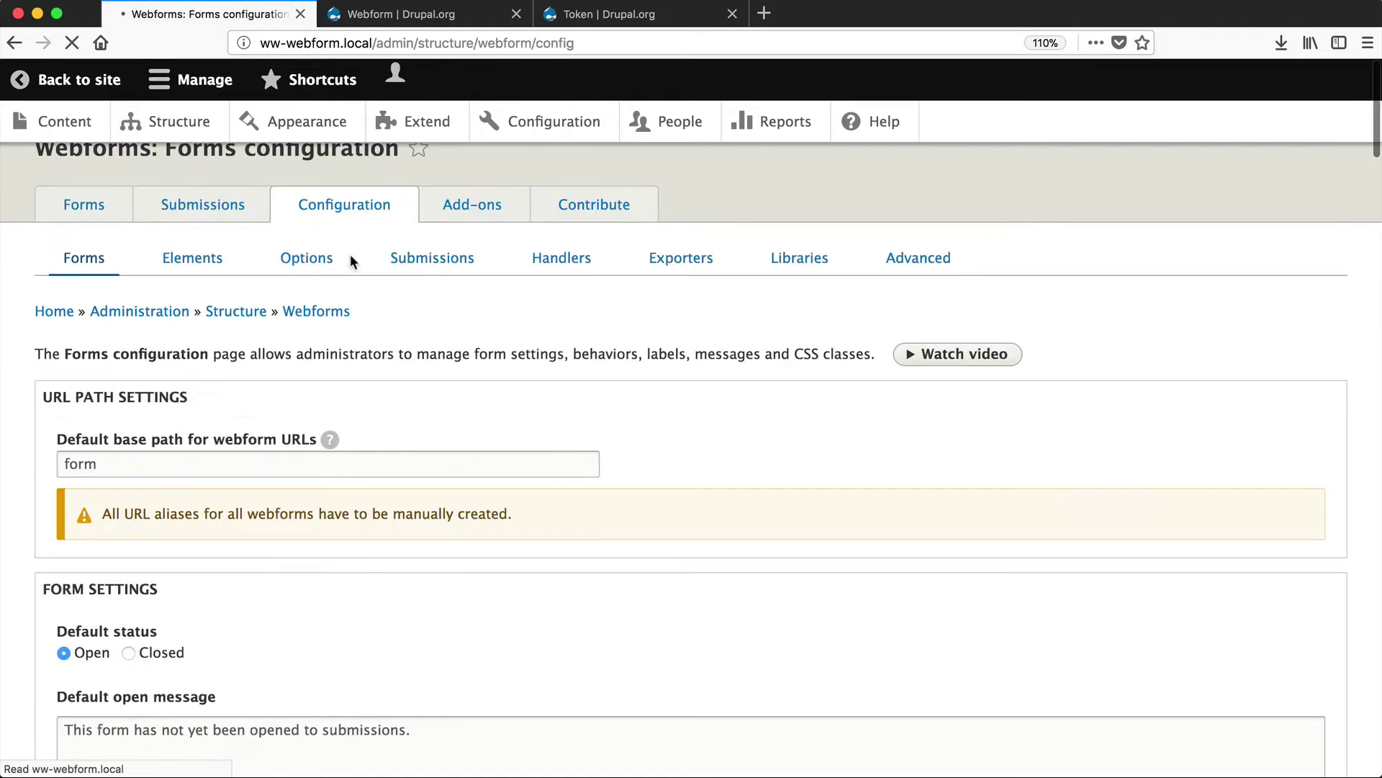
Step: Open the Webform Libraries settings and scroll through the External Libraries table
{"action": "left_click", "coordinate": [799, 301]}
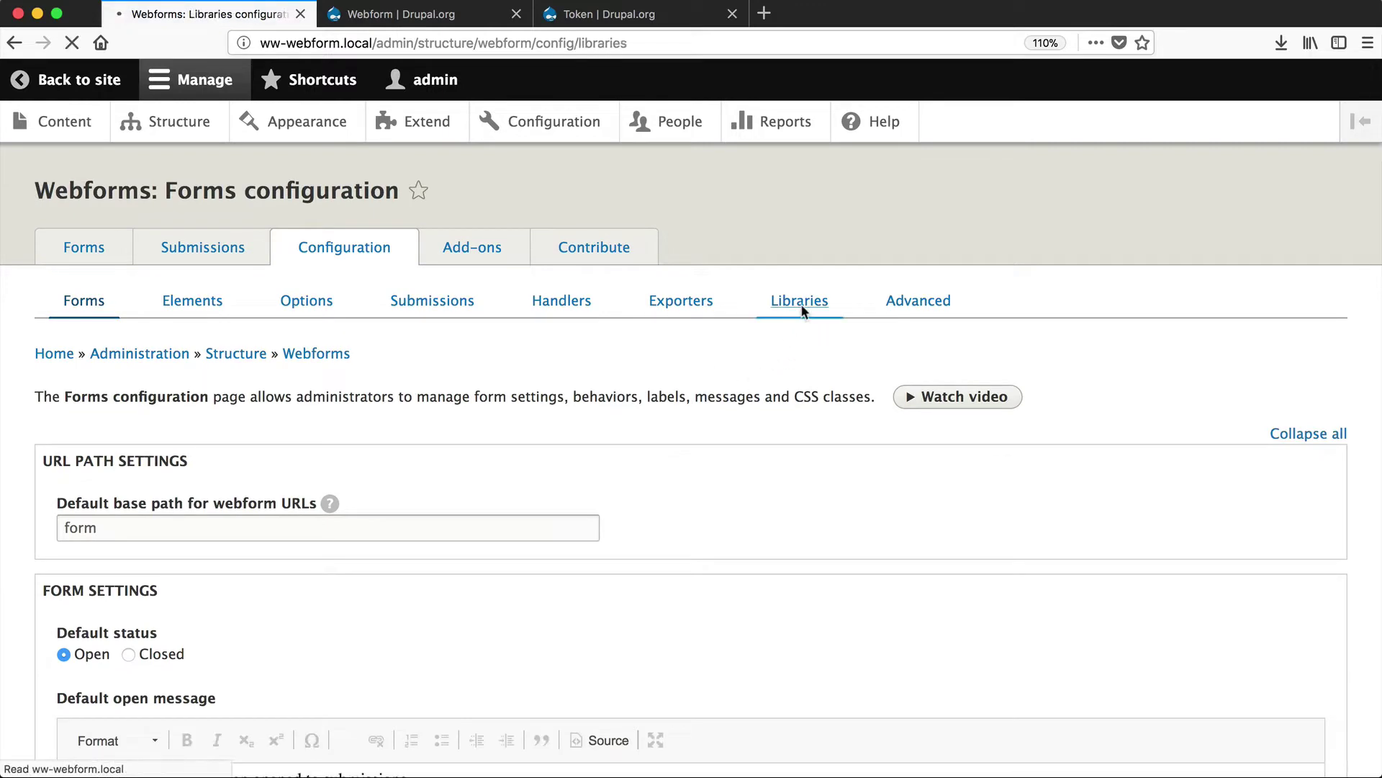
{"action": "scroll", "coordinate": [351, 416], "scroll_direction": "down", "scroll_amount": 10}
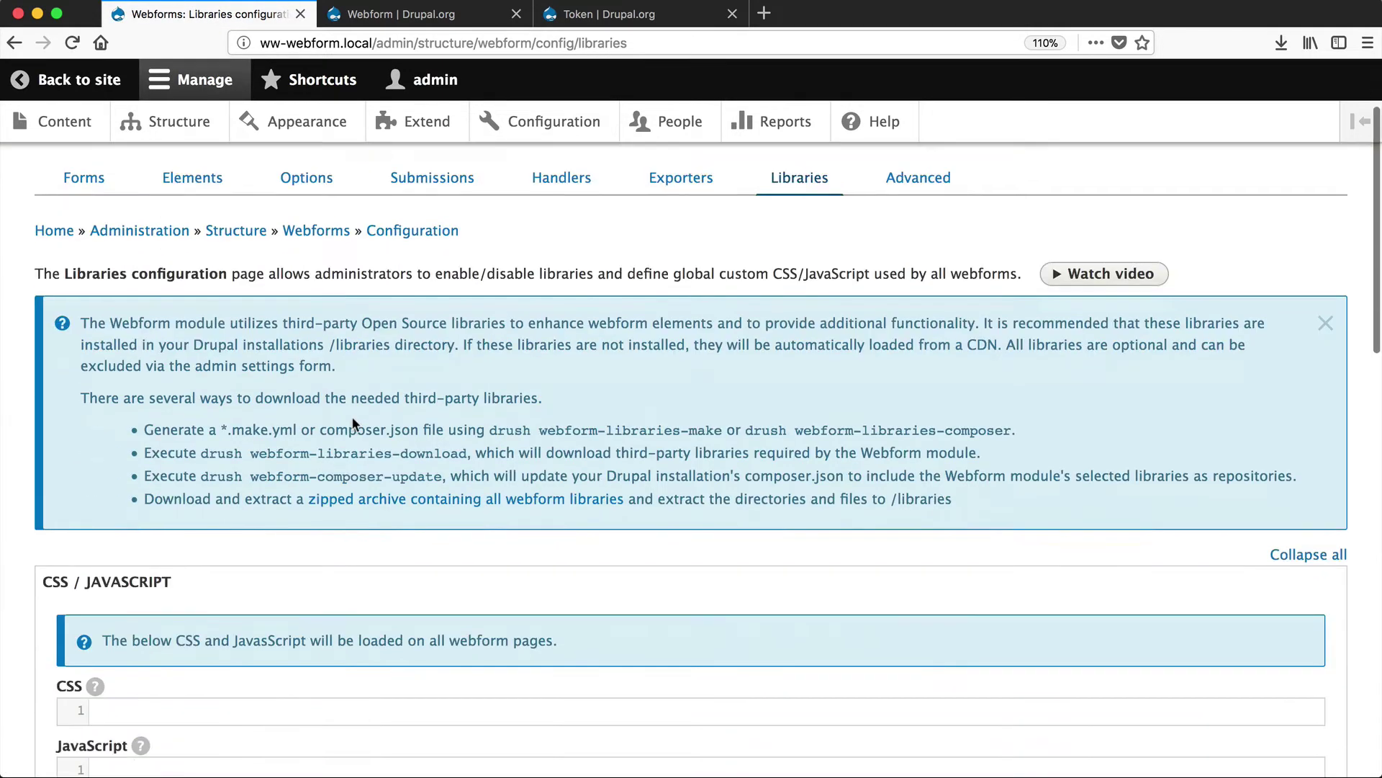
{"action": "scroll", "coordinate": [193, 451], "scroll_direction": "down", "scroll_amount": 7}
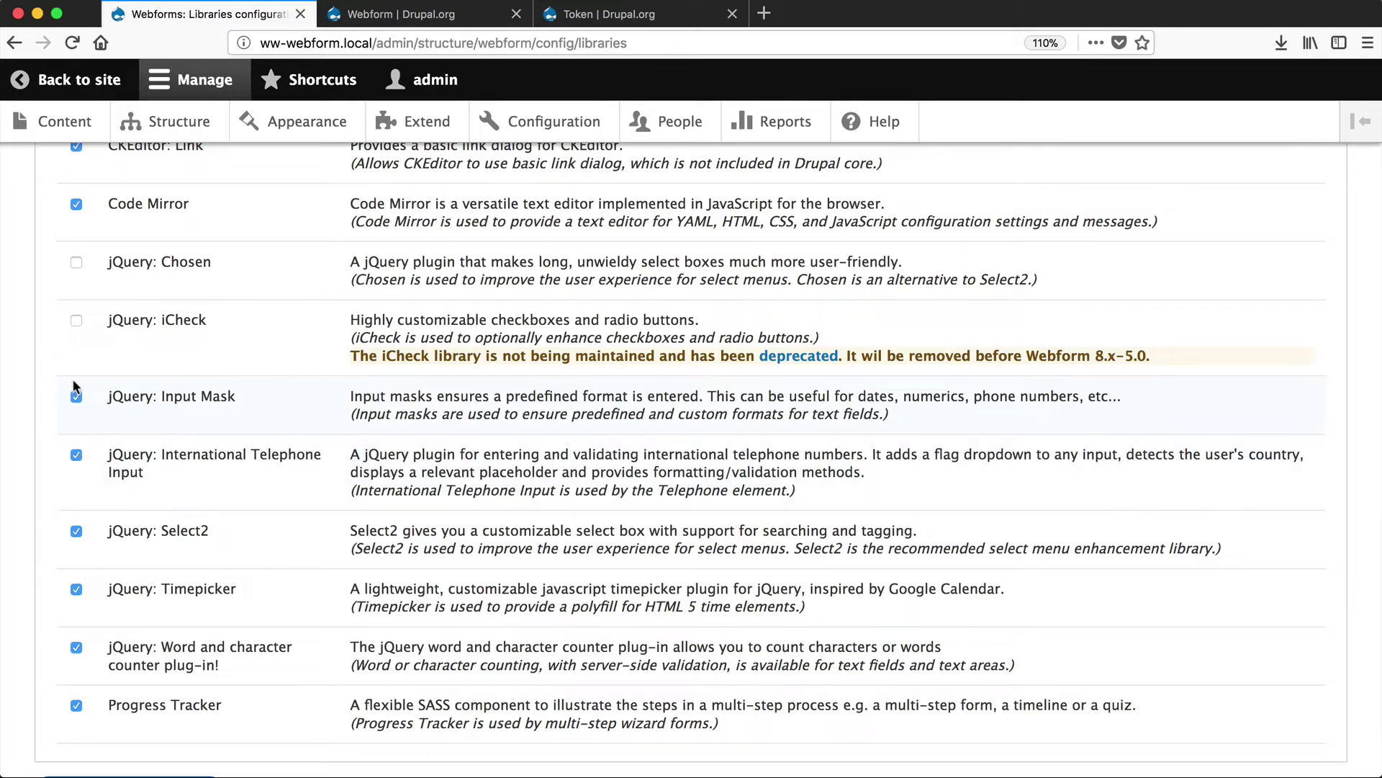
{"action": "scroll", "coordinate": [134, 419], "scroll_direction": "down", "scroll_amount": 3}
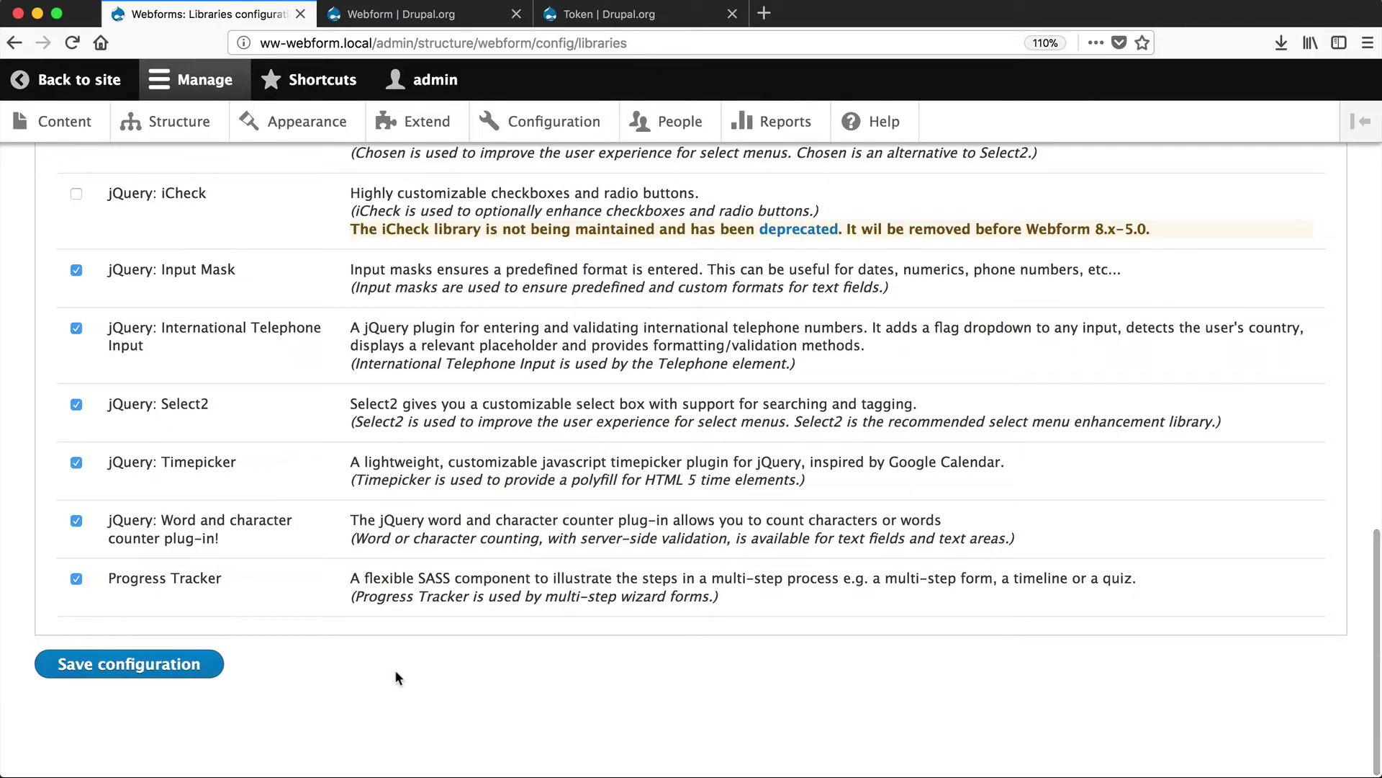
{"action": "scroll", "coordinate": [395, 668], "scroll_direction": "up", "scroll_amount": 20}
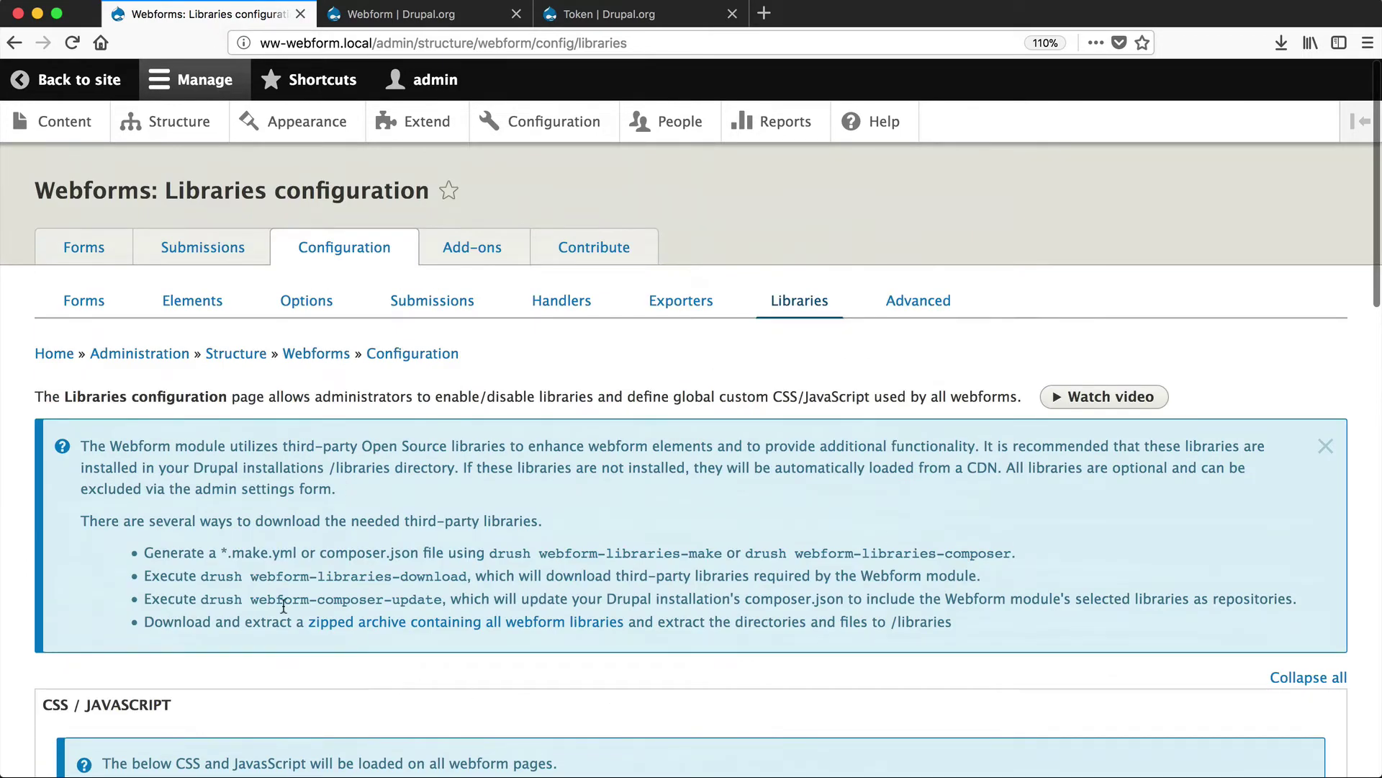
{"action": "scroll", "coordinate": [252, 673], "scroll_direction": "down", "scroll_amount": 4}
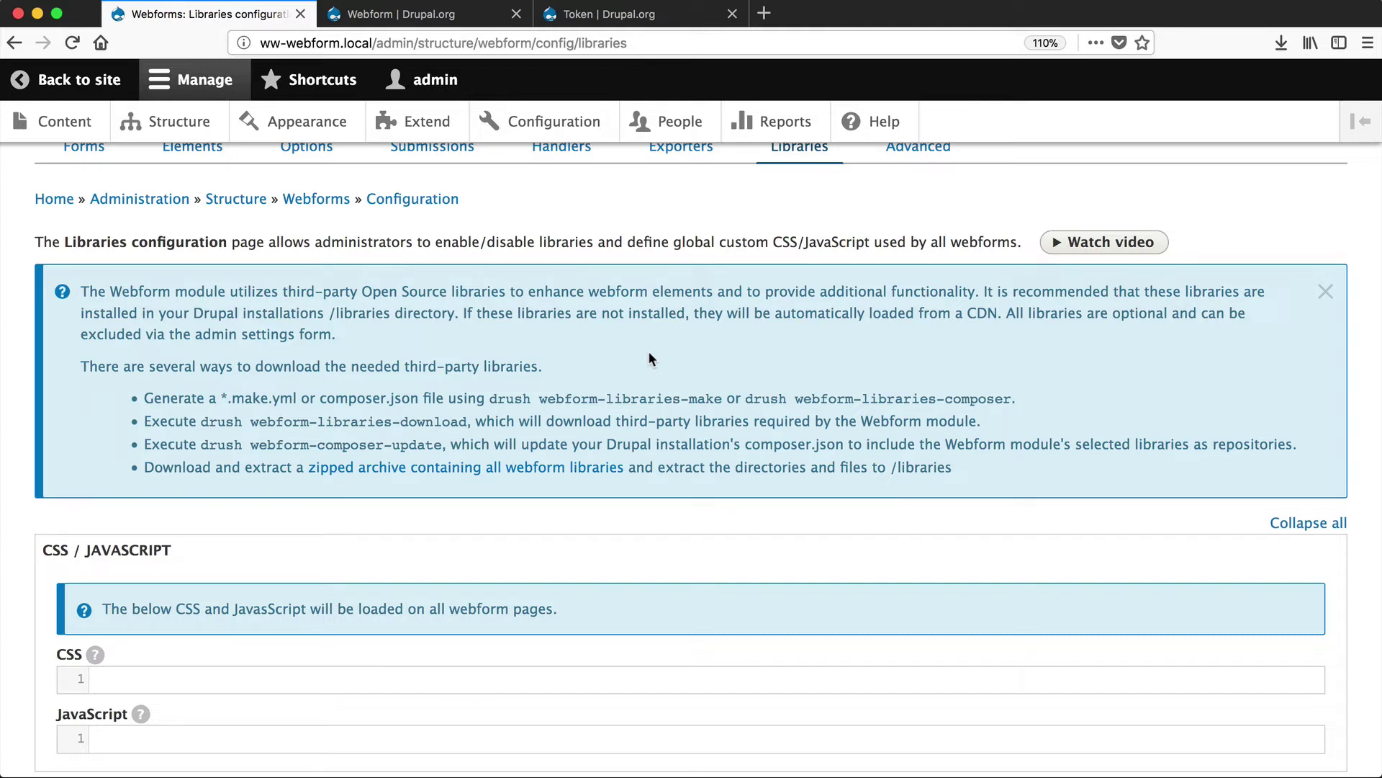
{"action": "scroll", "coordinate": [648, 353], "scroll_direction": "up", "scroll_amount": 3}
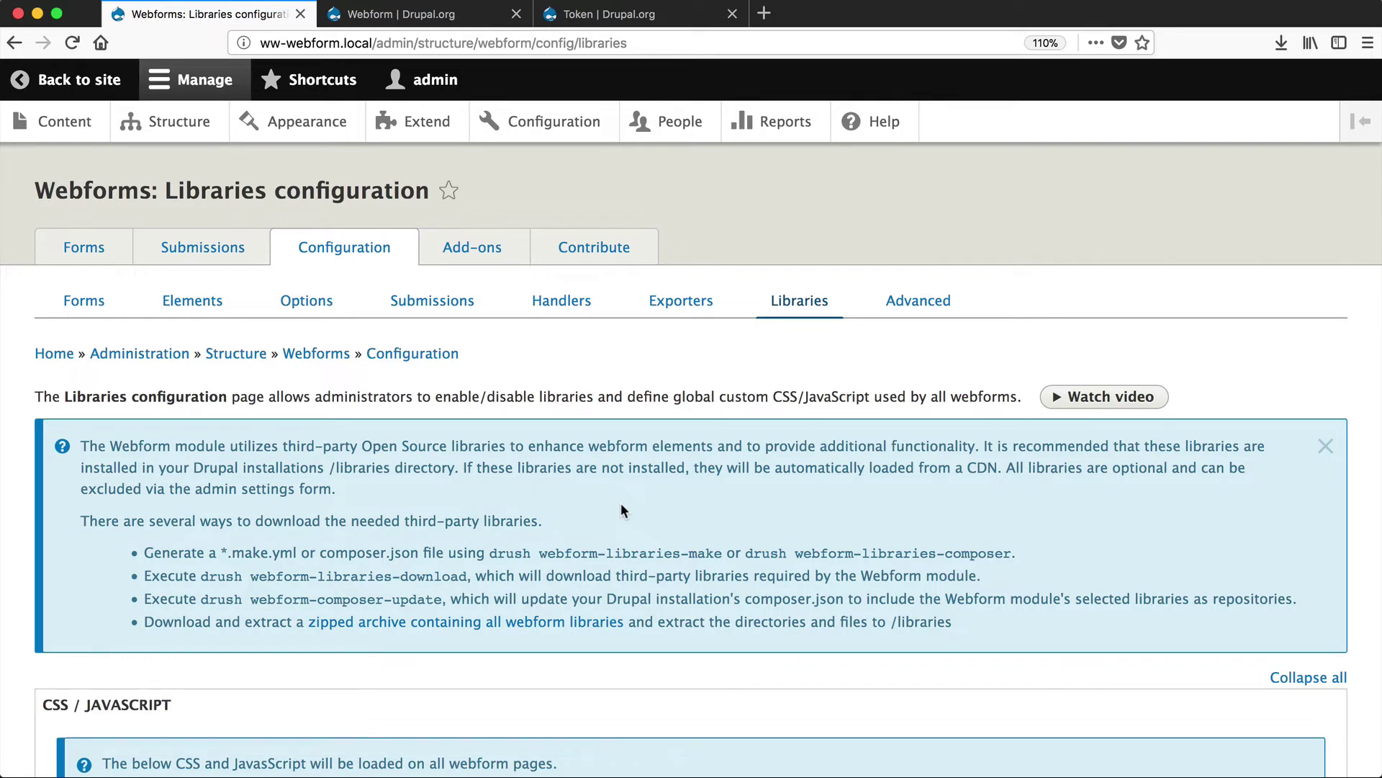
{"action": "key", "text": "super+Tab"}
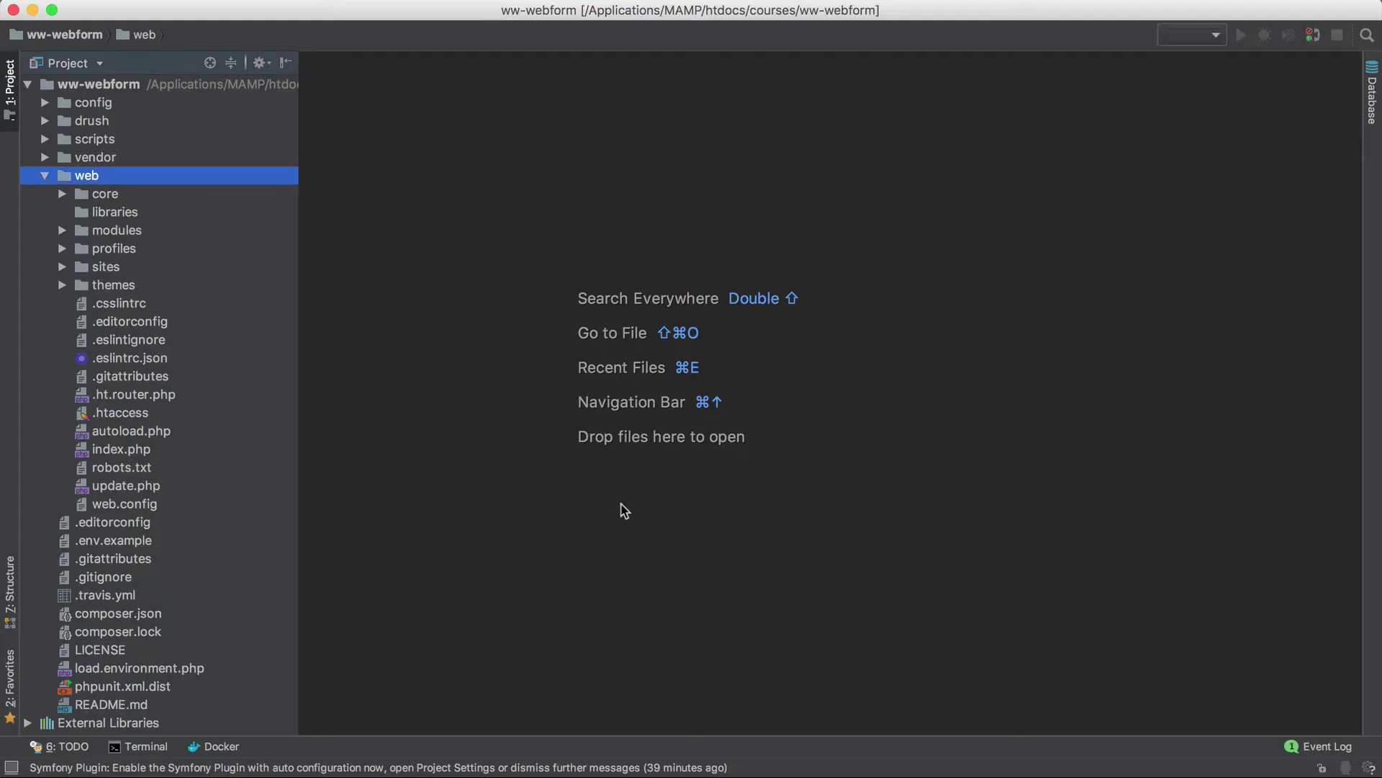
{"action": "left_click", "coordinate": [149, 215]}
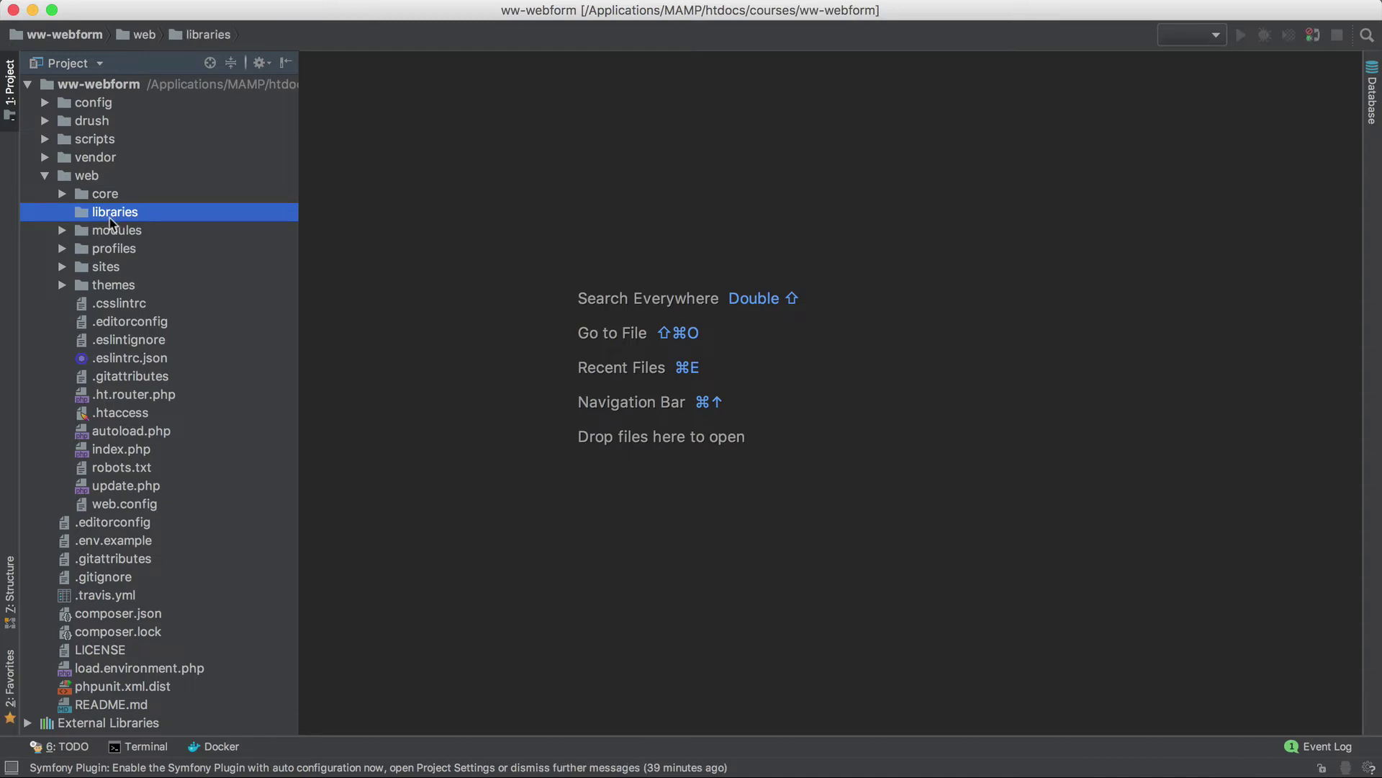
{"action": "key", "text": "super+Tab"}
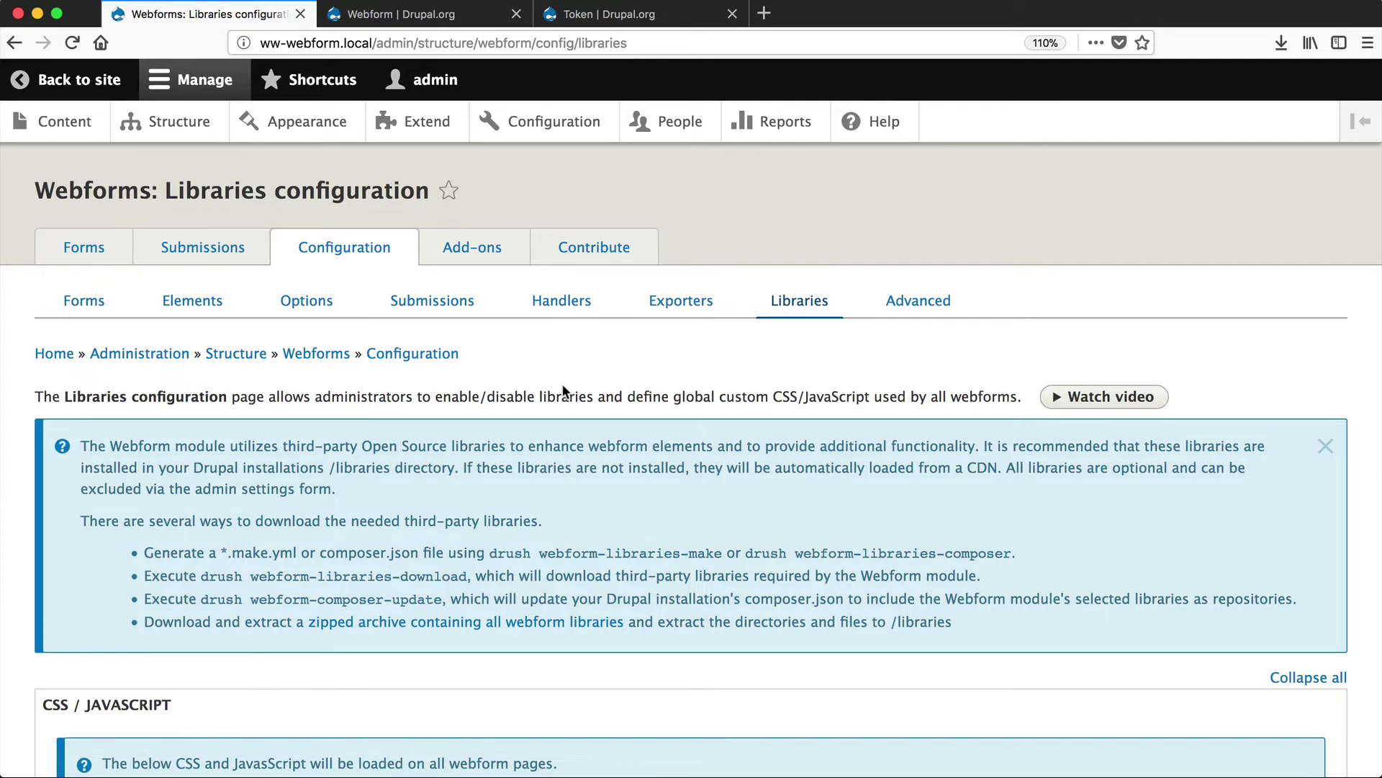
{"action": "scroll", "coordinate": [562, 384], "scroll_direction": "down", "scroll_amount": 10}
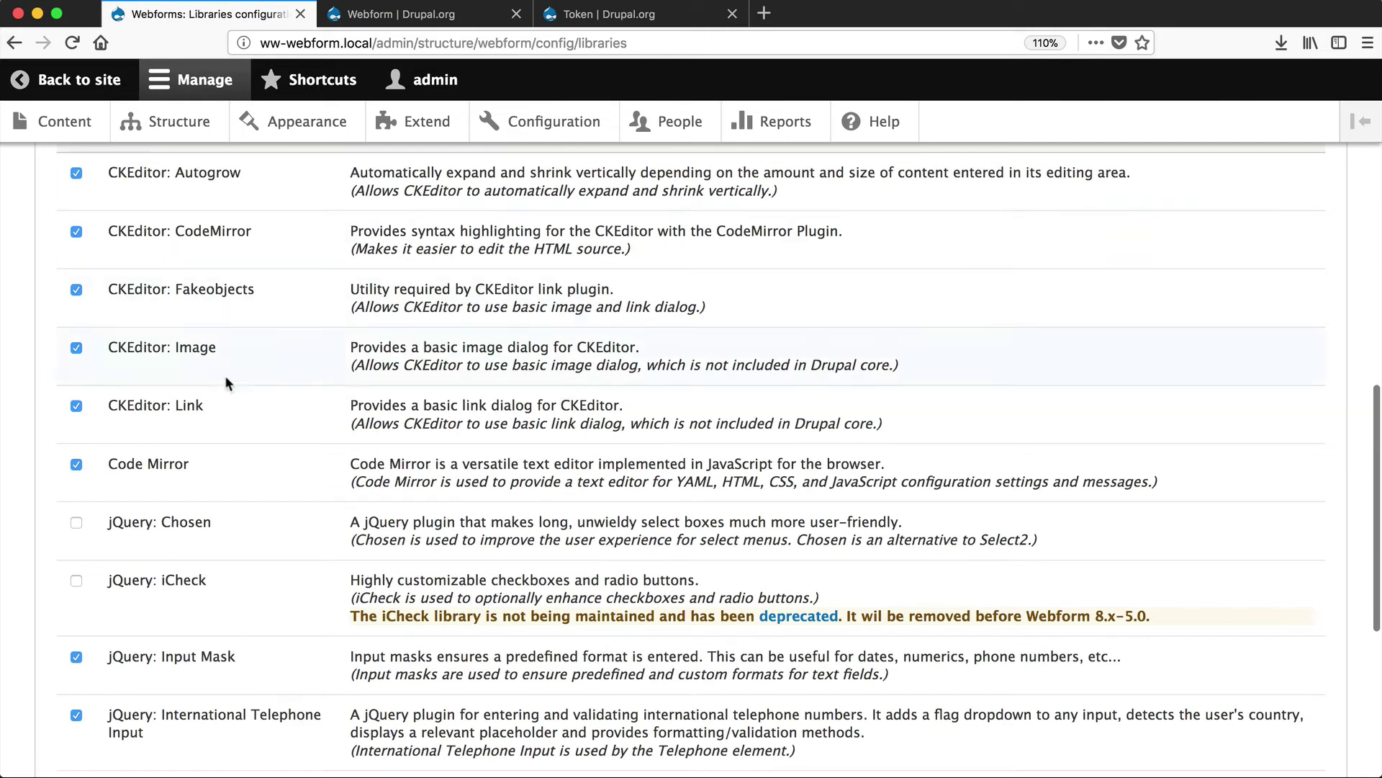
{"action": "scroll", "coordinate": [261, 415], "scroll_direction": "down", "scroll_amount": 5}
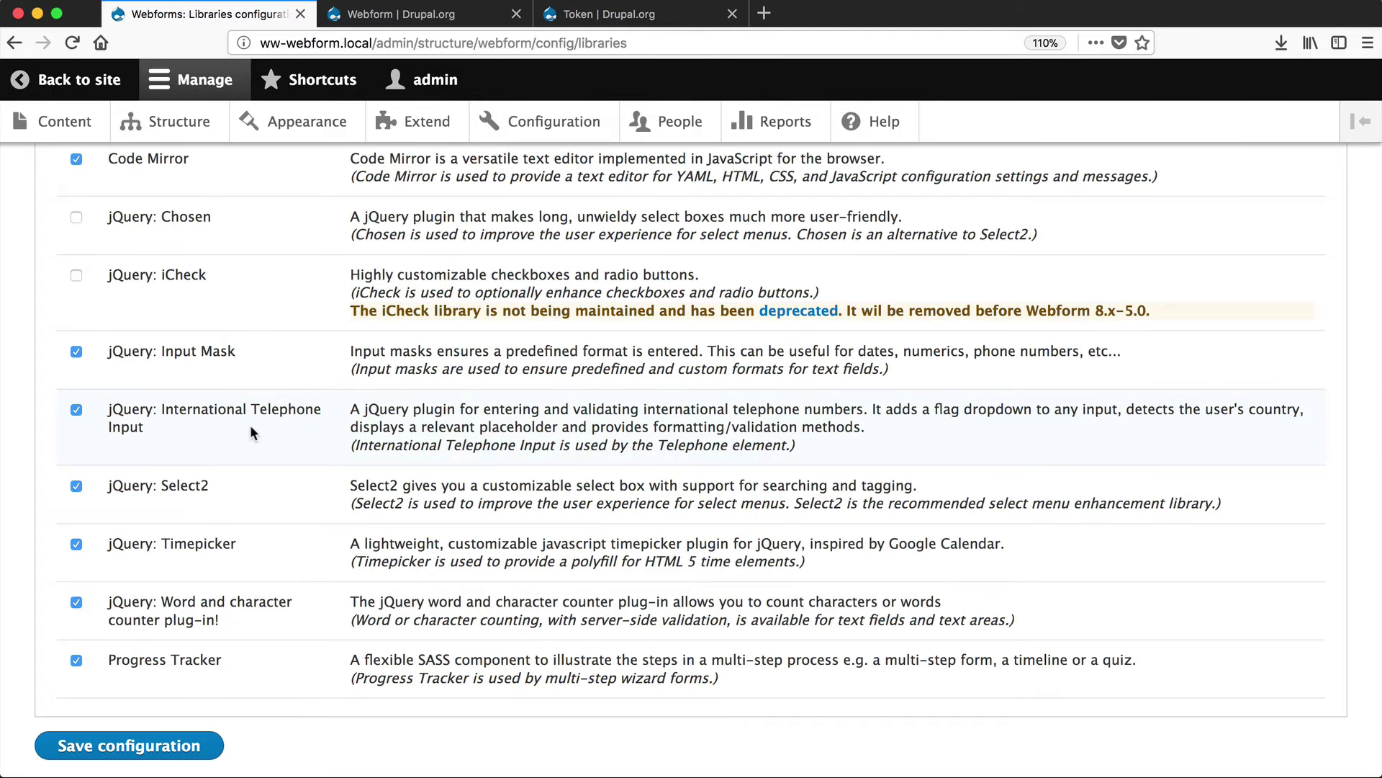
{"action": "scroll", "coordinate": [249, 425], "scroll_direction": "up", "scroll_amount": 15}
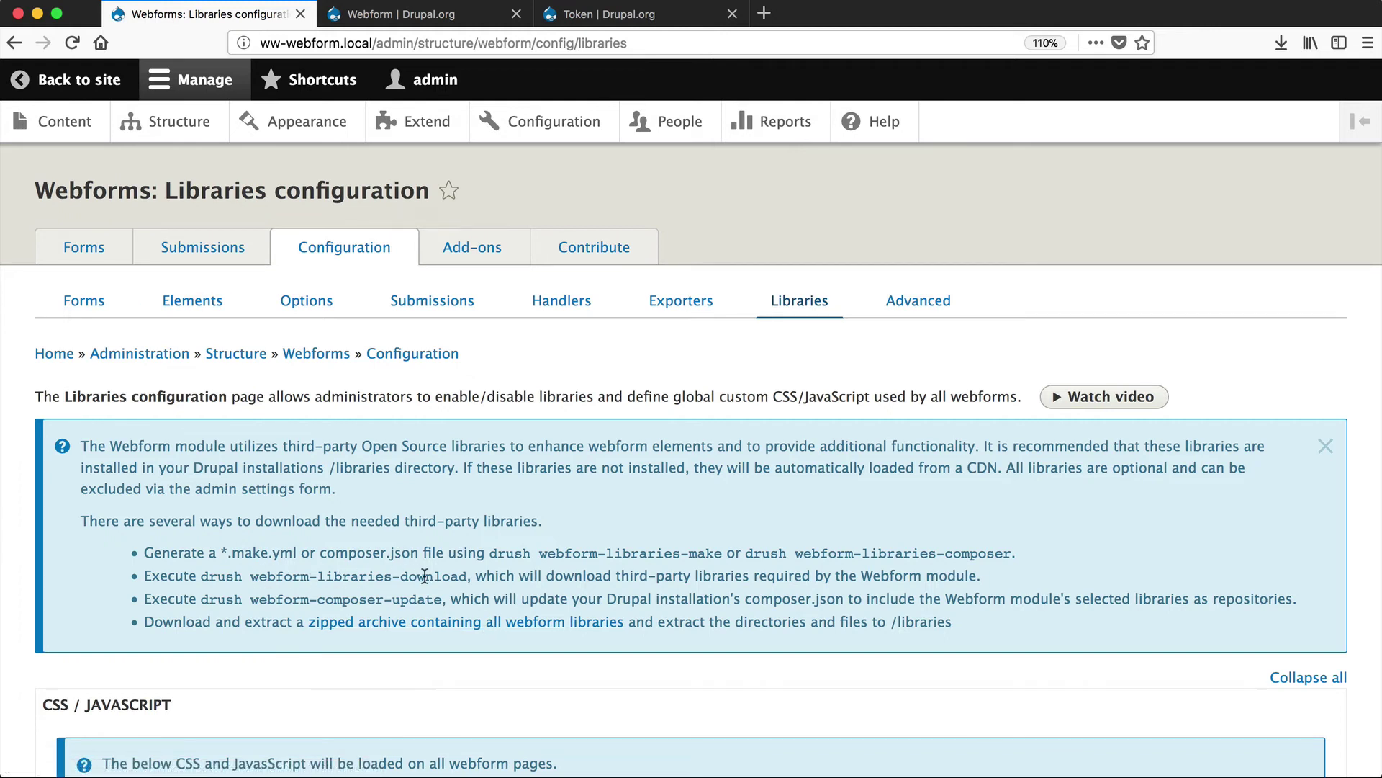
Step: Run drush in iTerm2 to list its available commands
{"action": "key", "text": "super+Tab"}
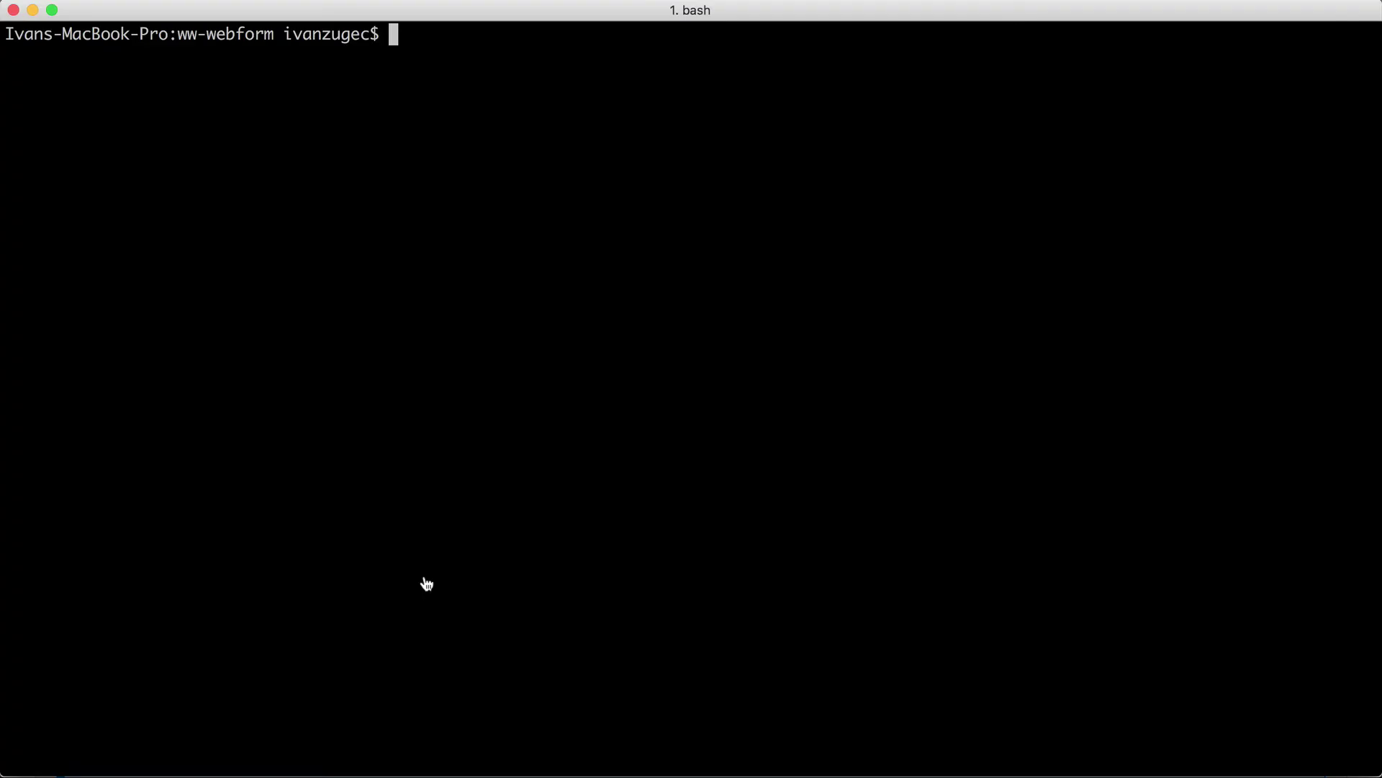
{"action": "type", "text": "drush"}
{"action": "key", "text": "Return"}
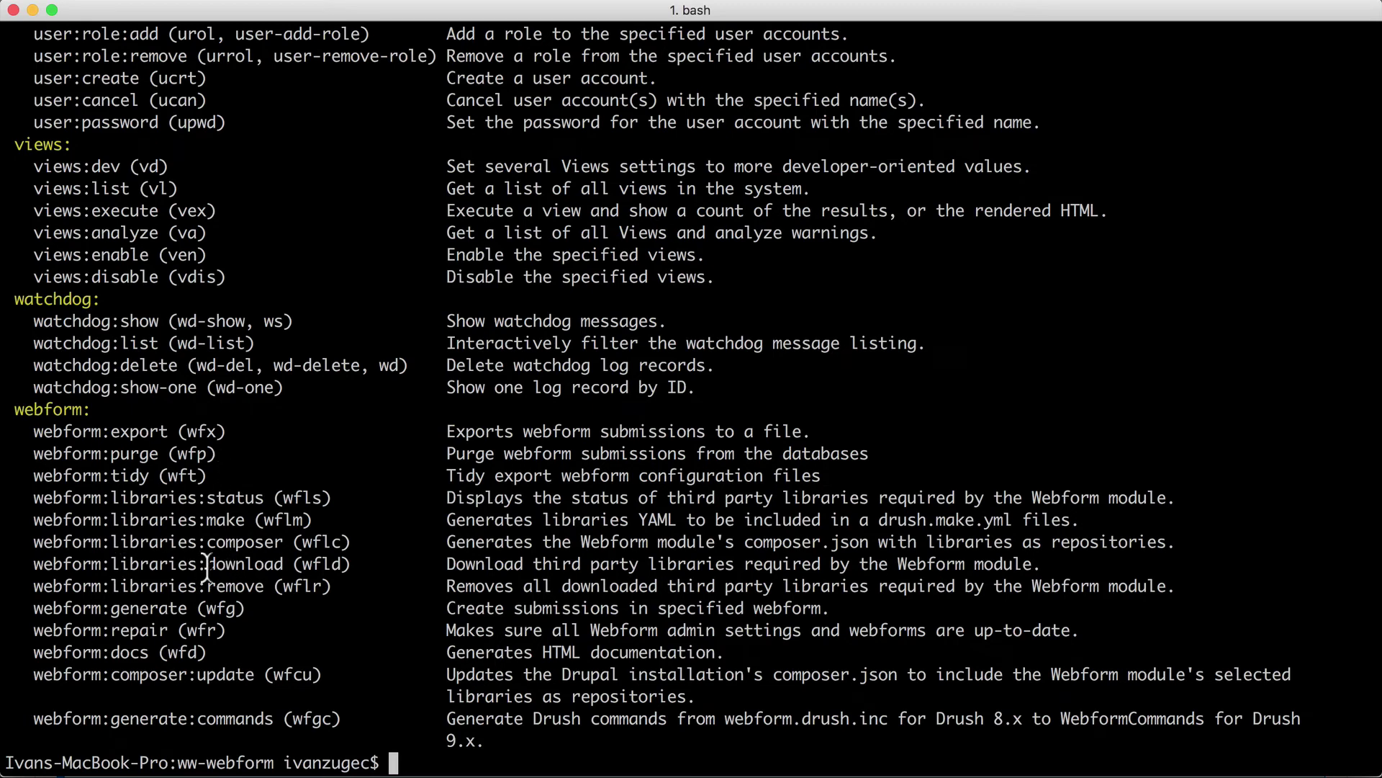
Step: Compare with the browser's library instructions and copy webform:libraries:download from the output
{"action": "key", "text": "super+Tab"}
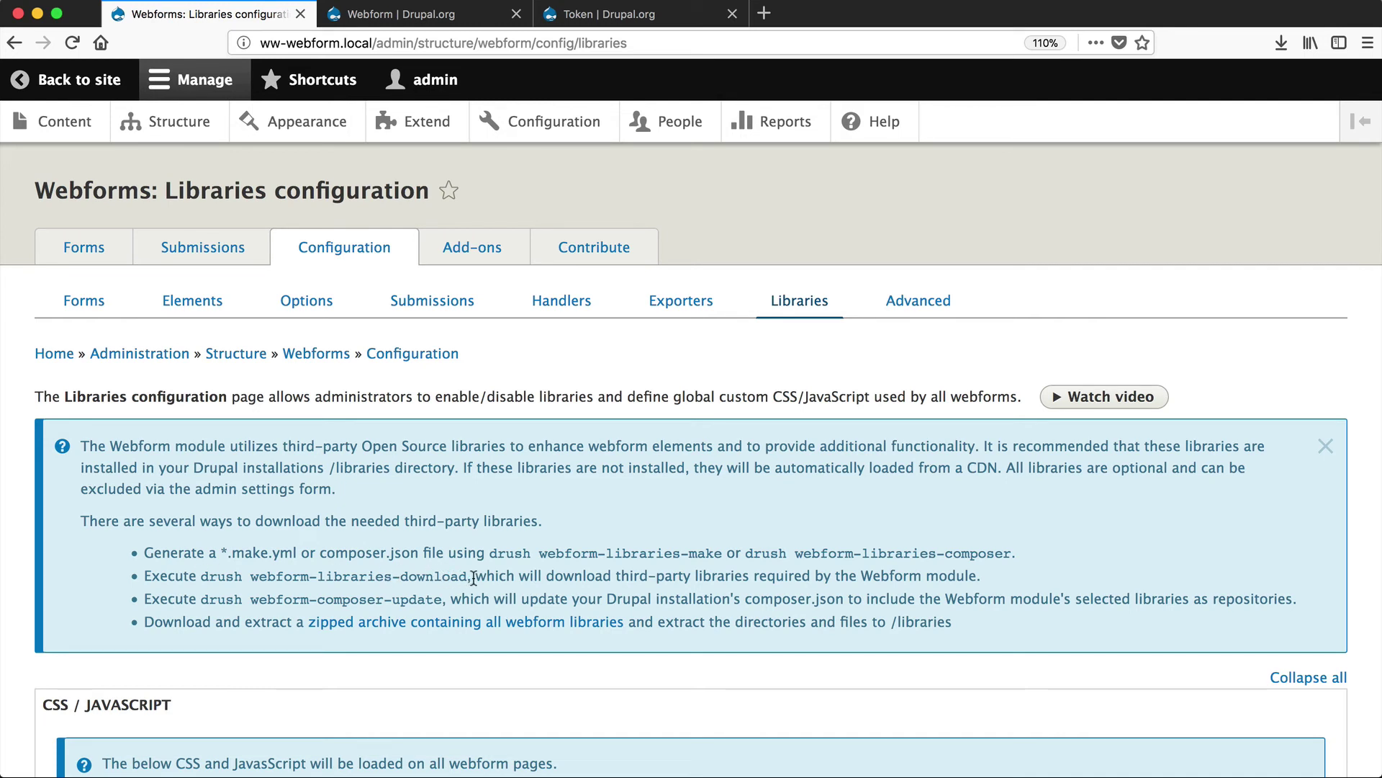
{"action": "key", "text": "super+Tab"}
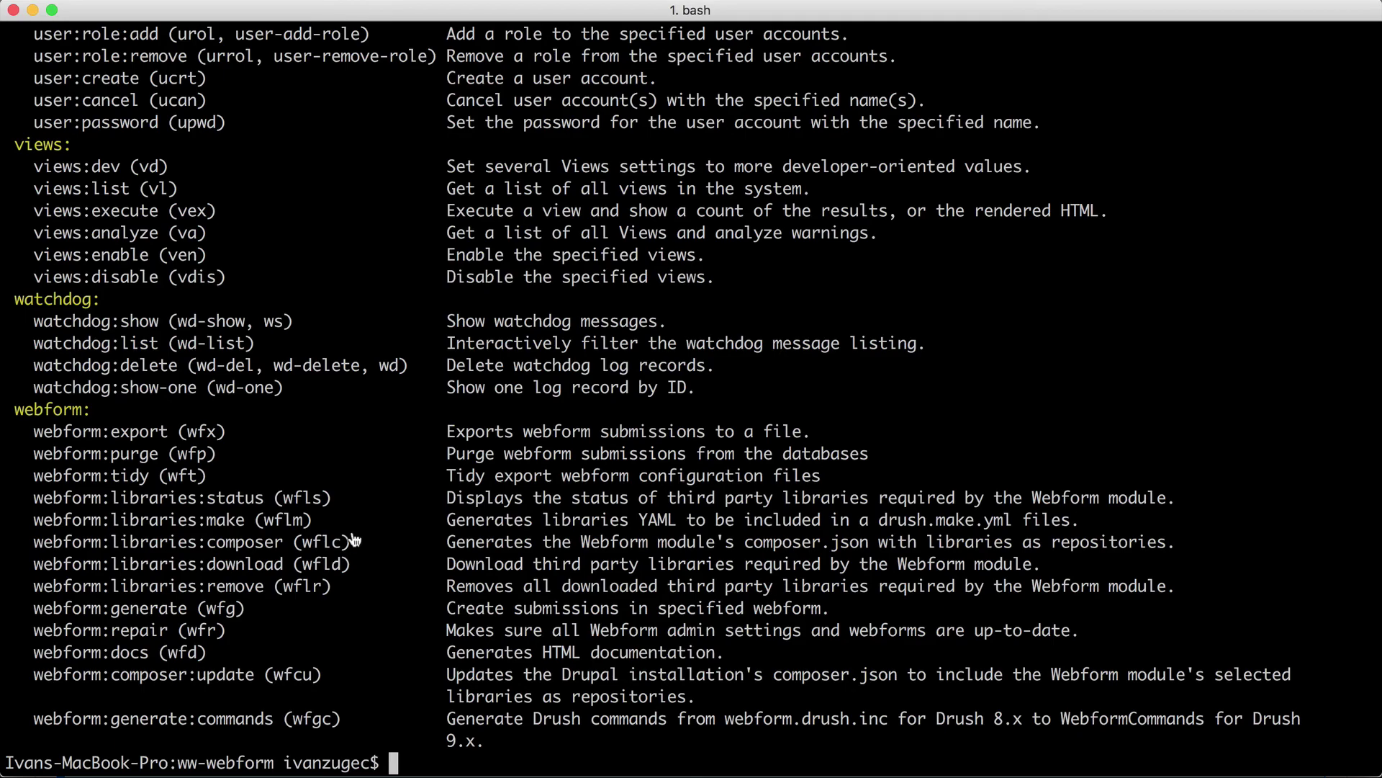
{"action": "key", "text": "super+Tab"}
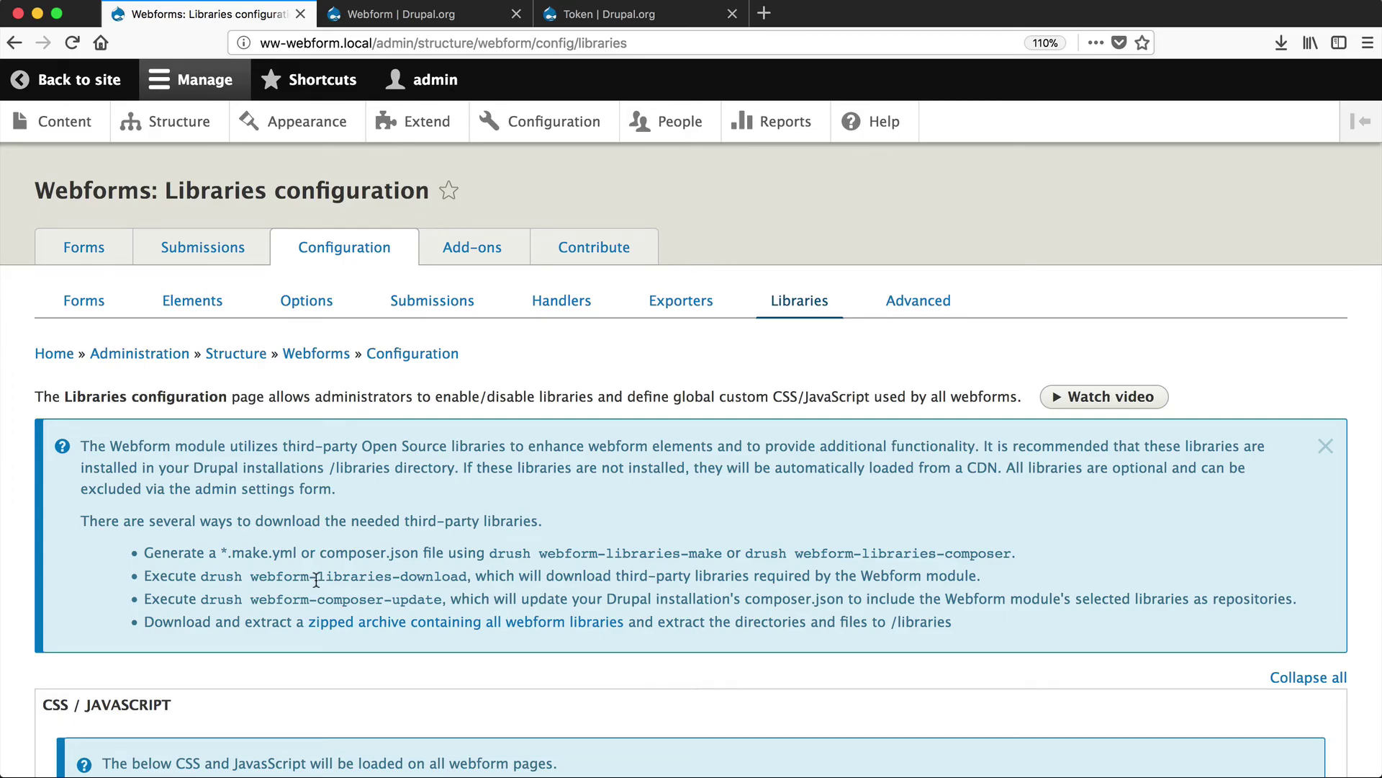
{"action": "key", "text": "super+Tab"}
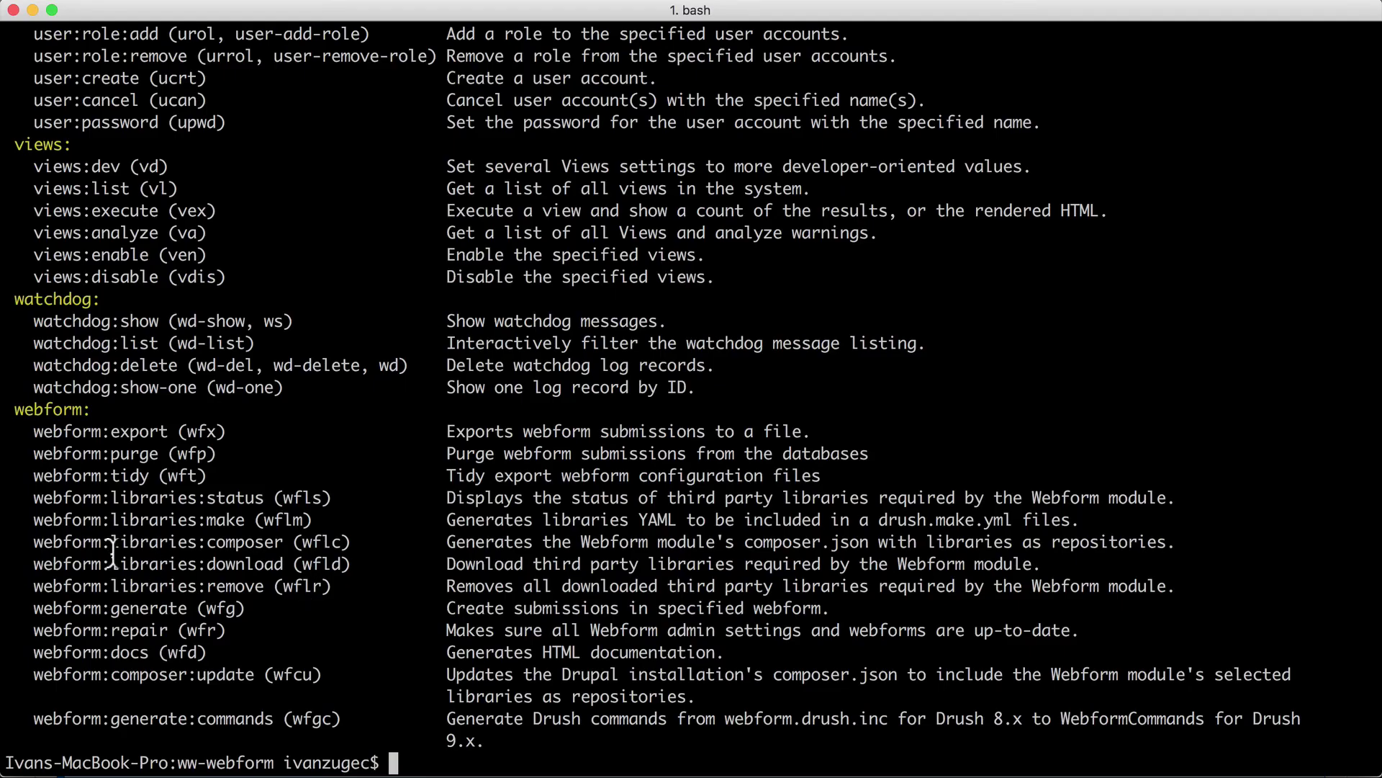
{"action": "left_click_drag", "start_coordinate": [284, 565], "coordinate": [36, 576]}
{"action": "key", "text": "super+c"}
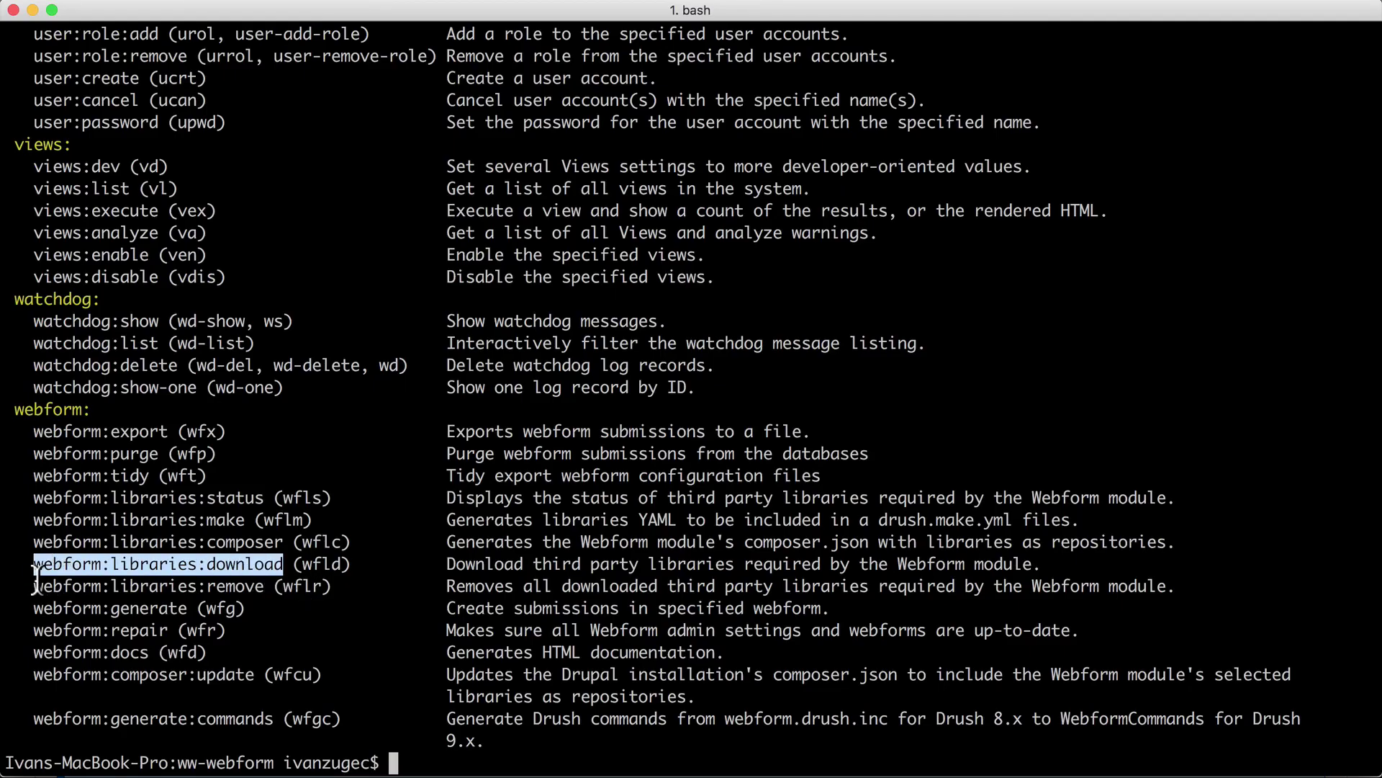
Step: Clear the terminal and run drush webform:libraries:download to fetch all libraries into web/libraries
{"action": "left_click", "coordinate": [34, 580]}
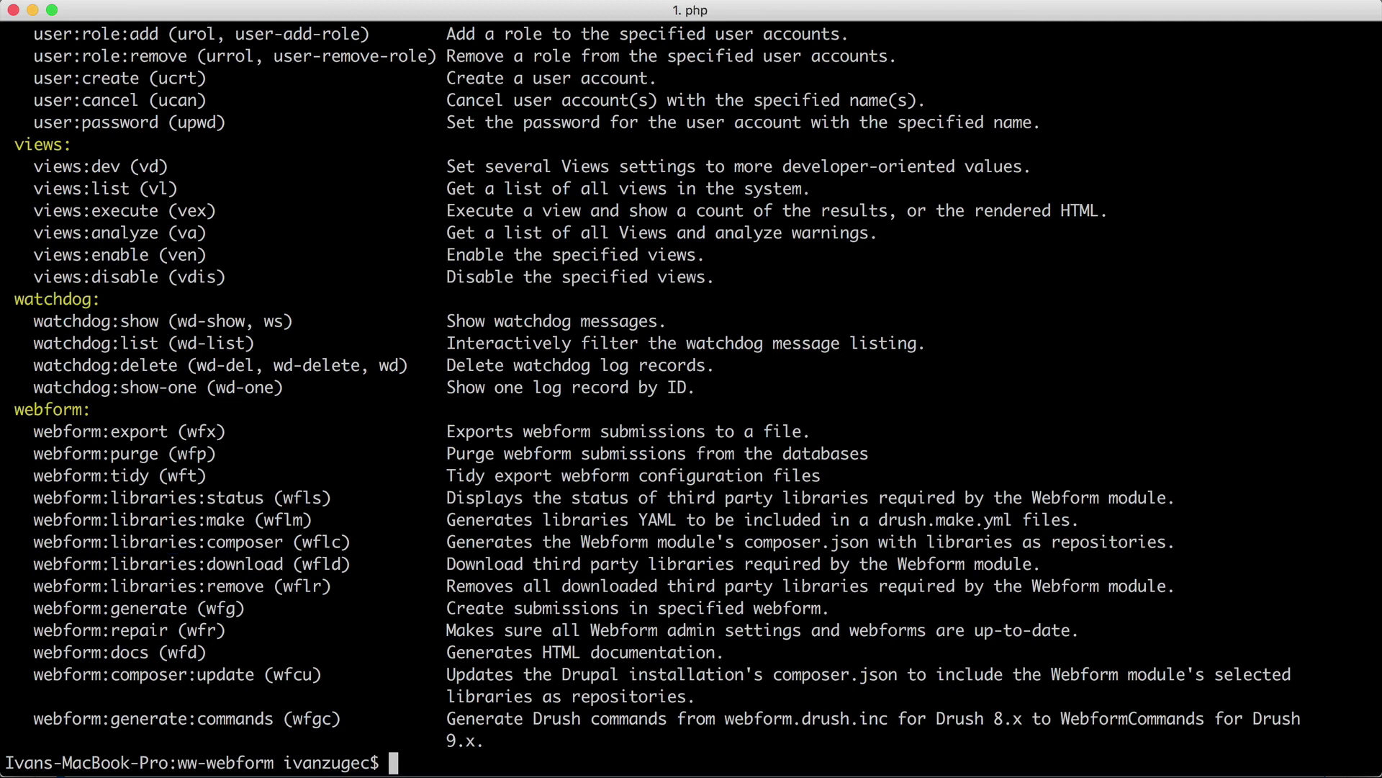
{"action": "type", "text": "clear"}
{"action": "key", "text": "Return"}
{"action": "type", "text": "drush"}
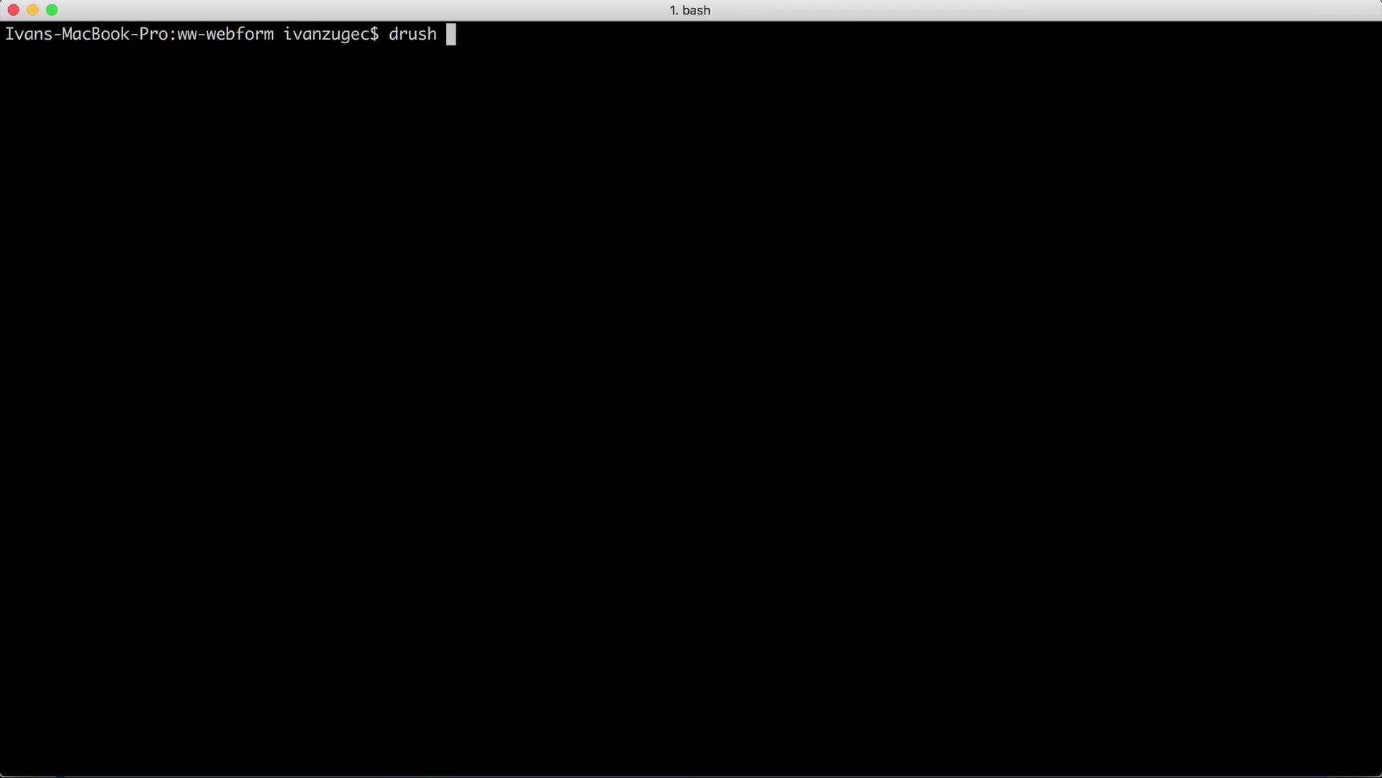
{"action": "key", "text": "super+v"}
{"action": "key", "text": "Return"}
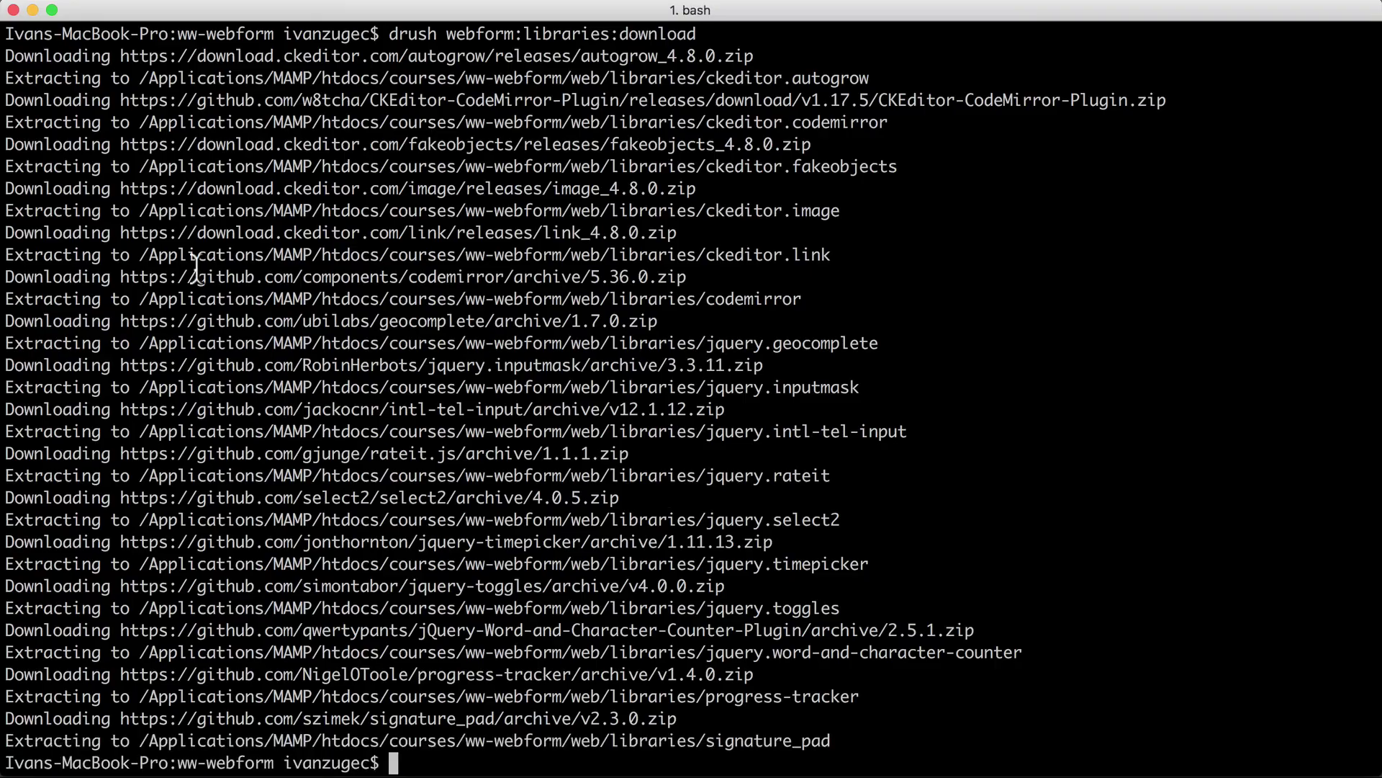
{"action": "key", "text": "super+Tab"}
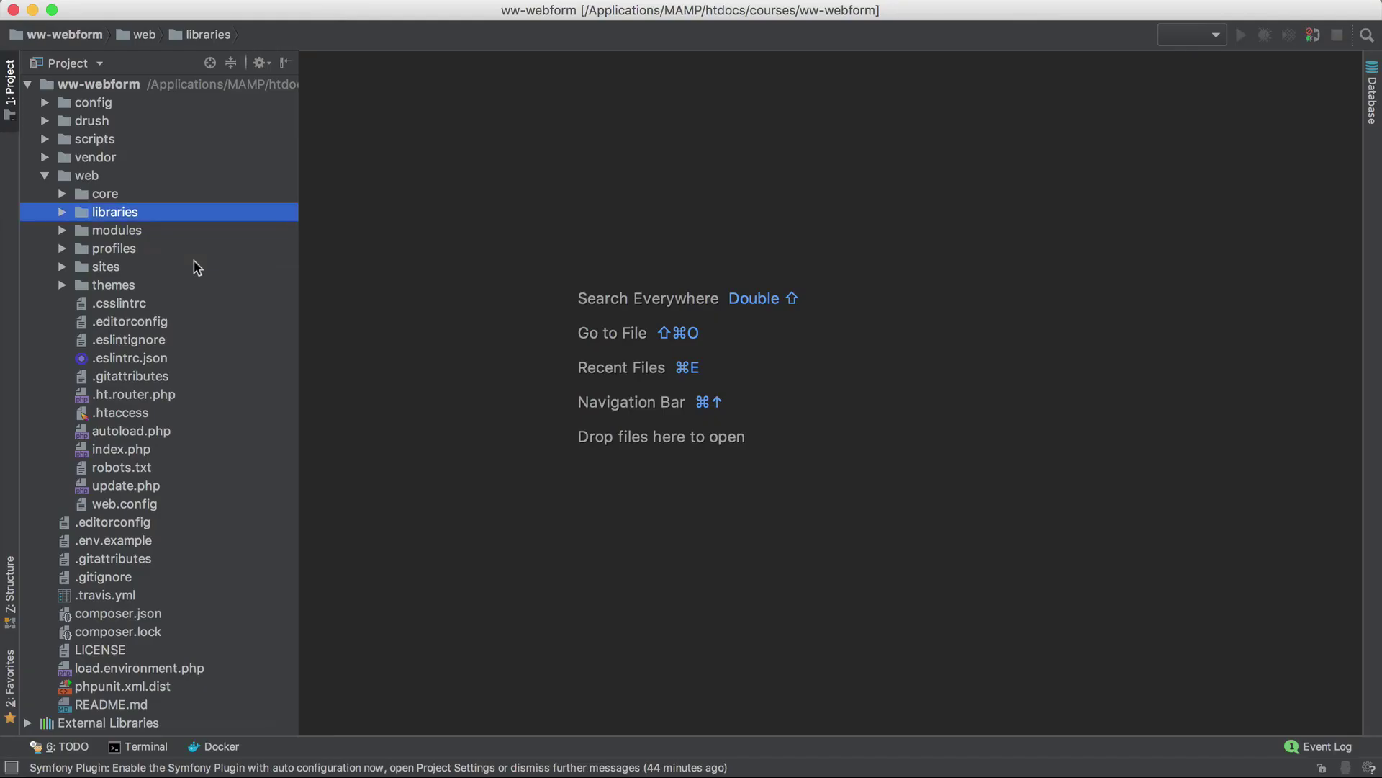
Step: Expand web/libraries in PhpStorm to confirm folders ckeditor.autogrow through signature_pad exist
{"action": "left_click", "coordinate": [62, 212]}
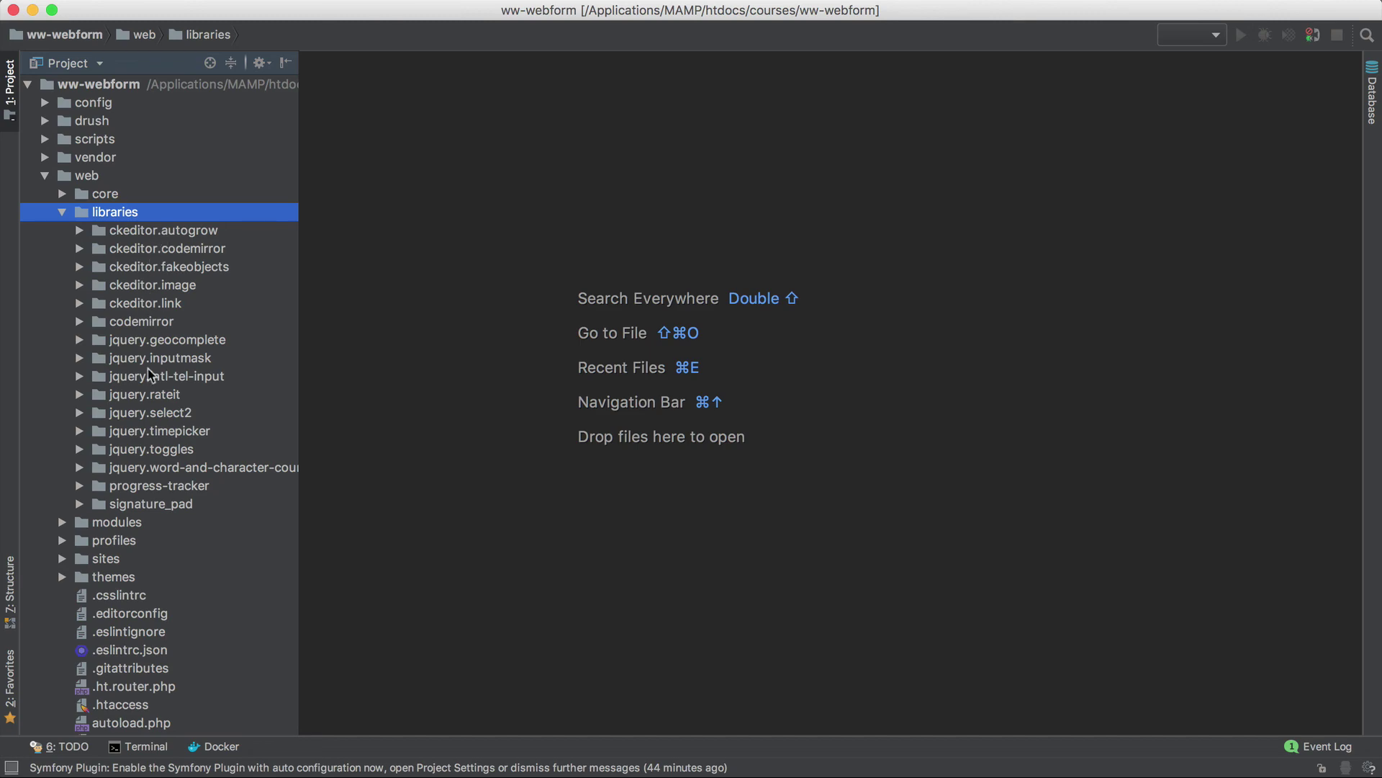
{"action": "key", "text": "super+Tab"}
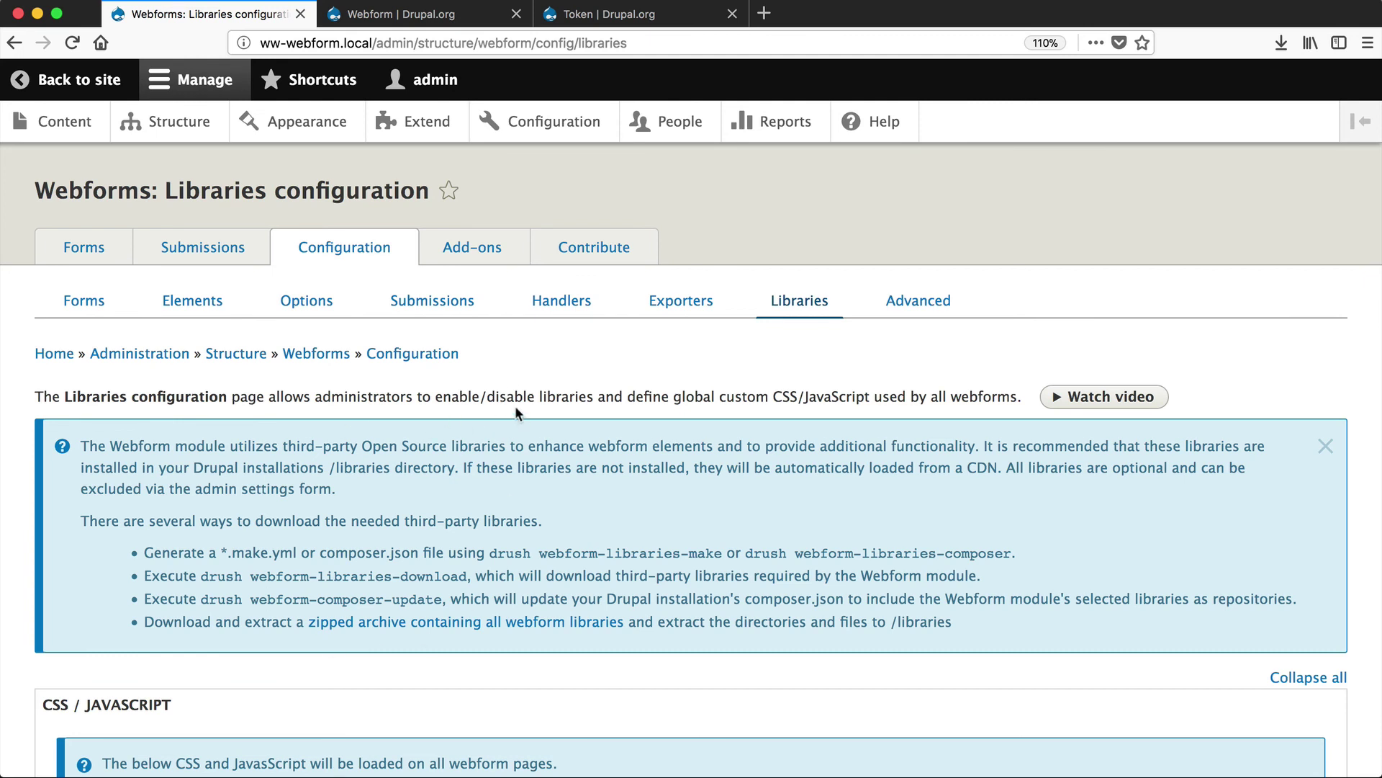
Step: In Webform's Advanced settings, uncheck 'Check if CDN is being used for external libraries'
{"action": "left_click", "coordinate": [908, 303]}
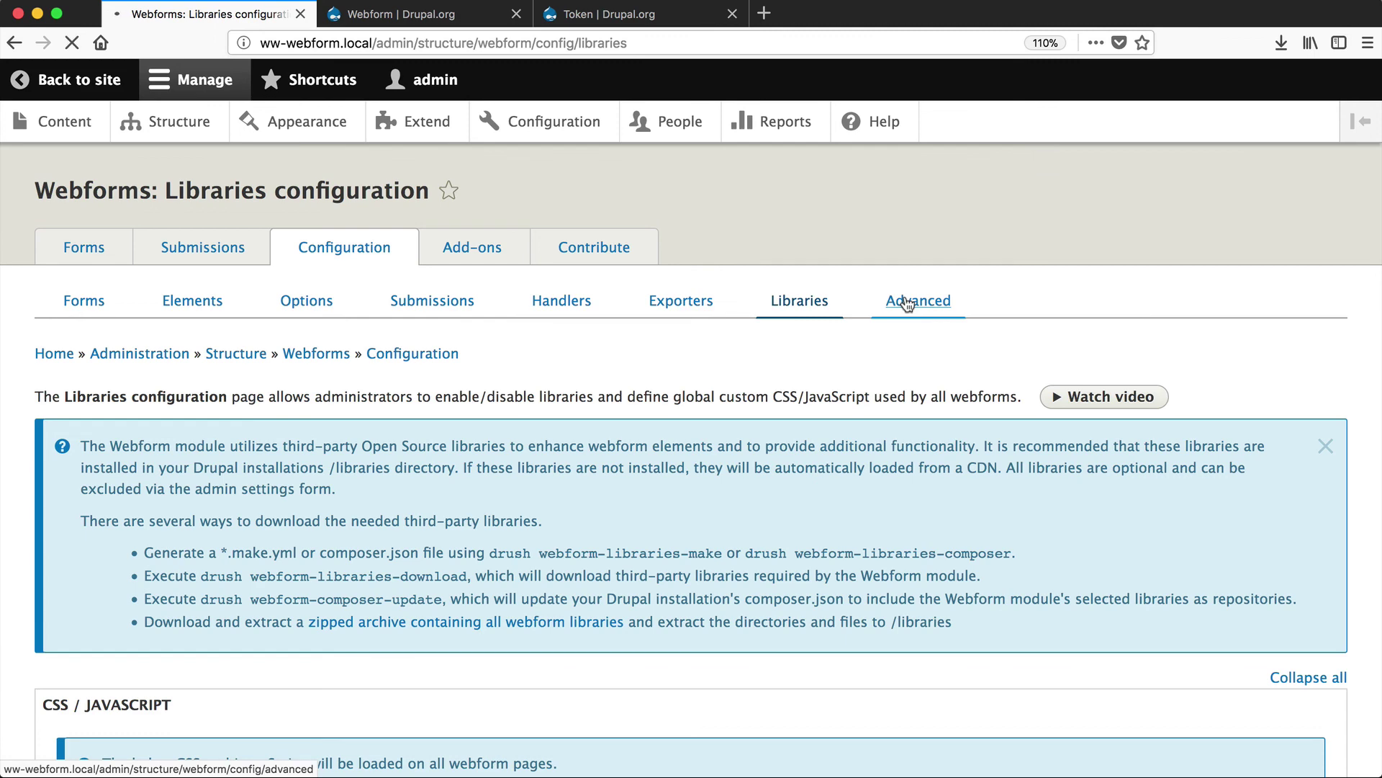
{"action": "scroll", "coordinate": [556, 478], "scroll_direction": "down", "scroll_amount": 10}
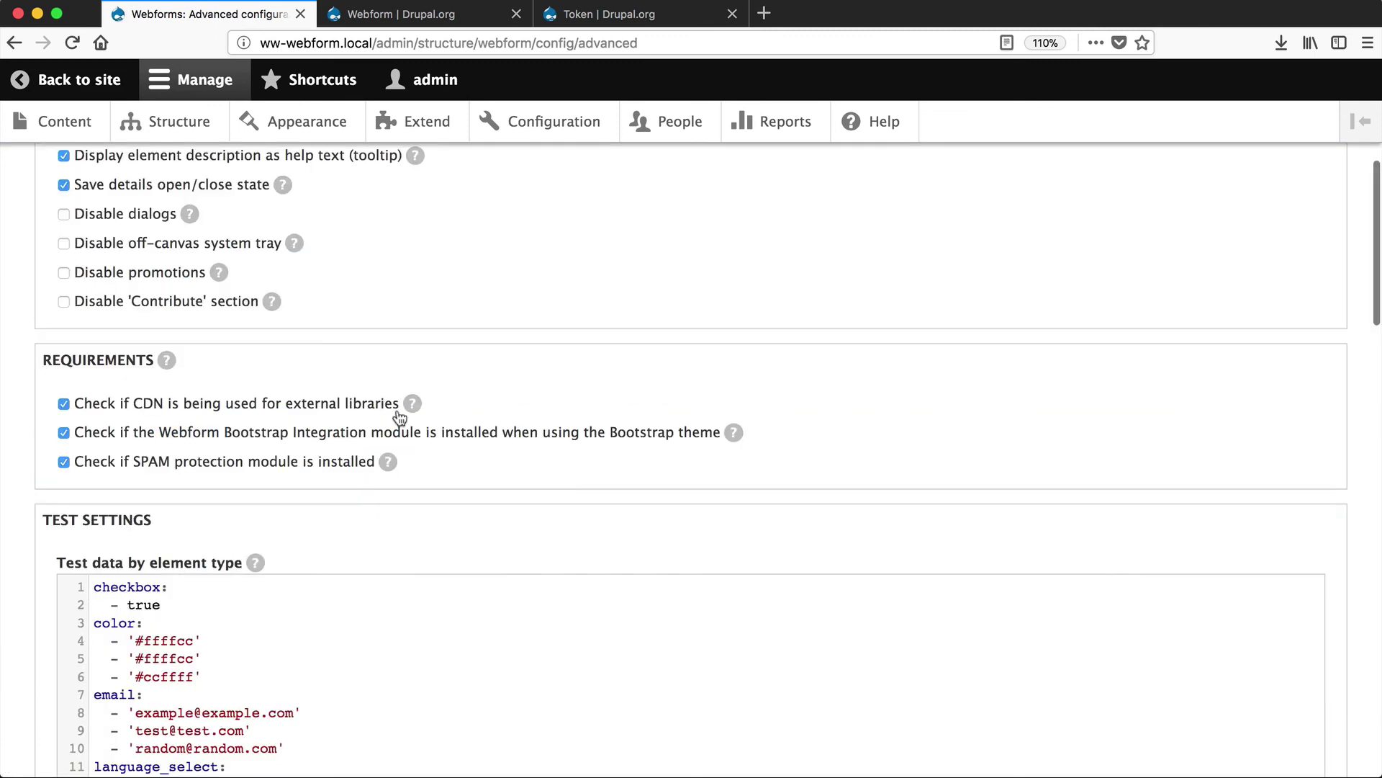
{"action": "left_click", "coordinate": [101, 412]}
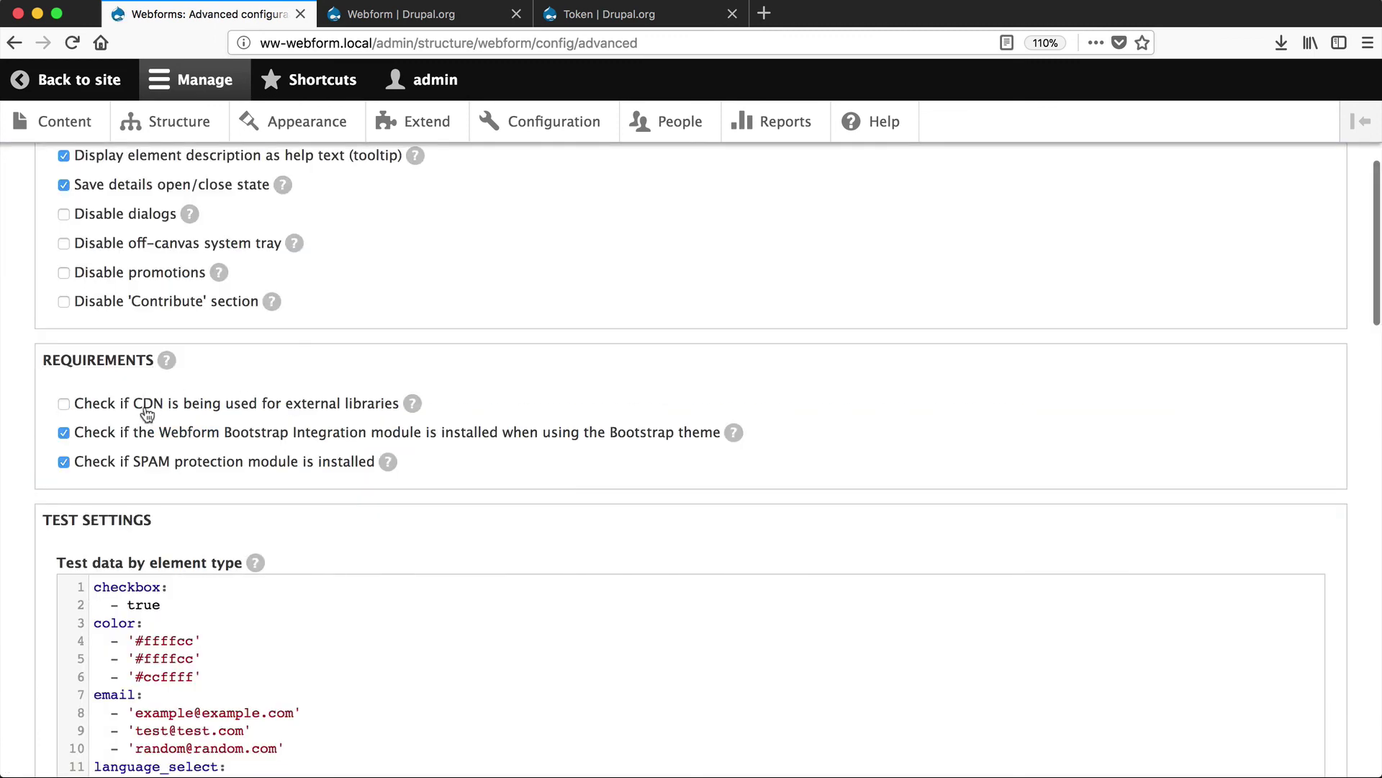